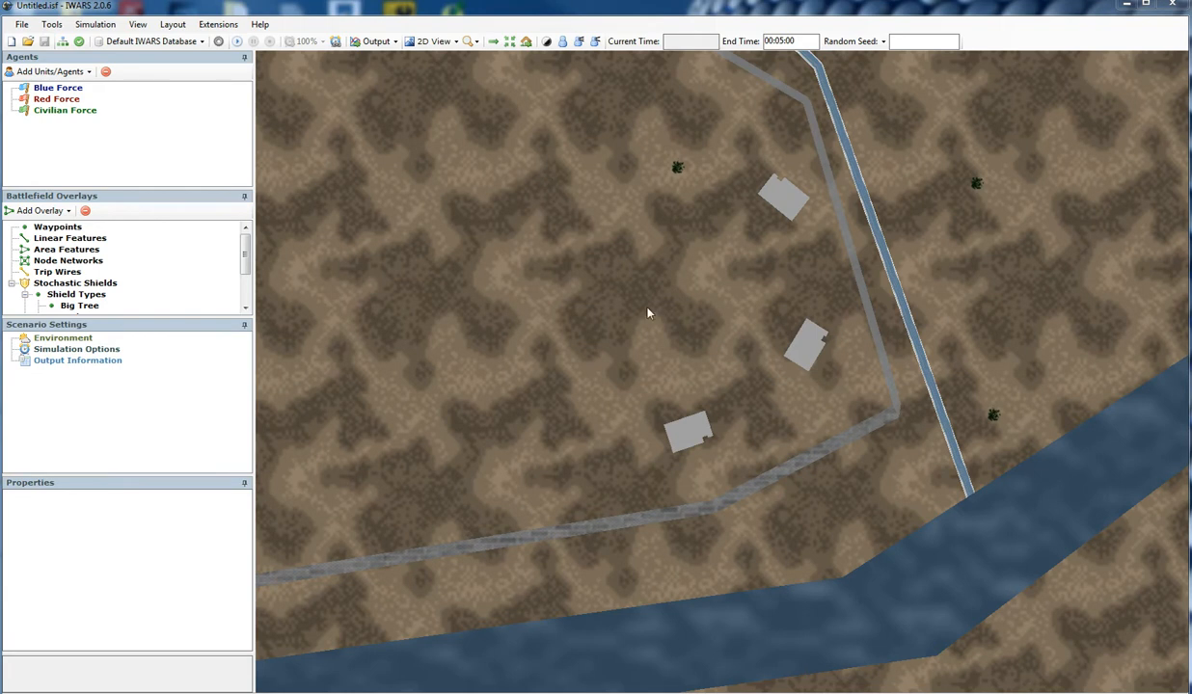
Step: Add a human Default Agent to the Blue Force and name it observer
left_click(58, 88)
right_click(60, 89)
mouse_move(109, 100)
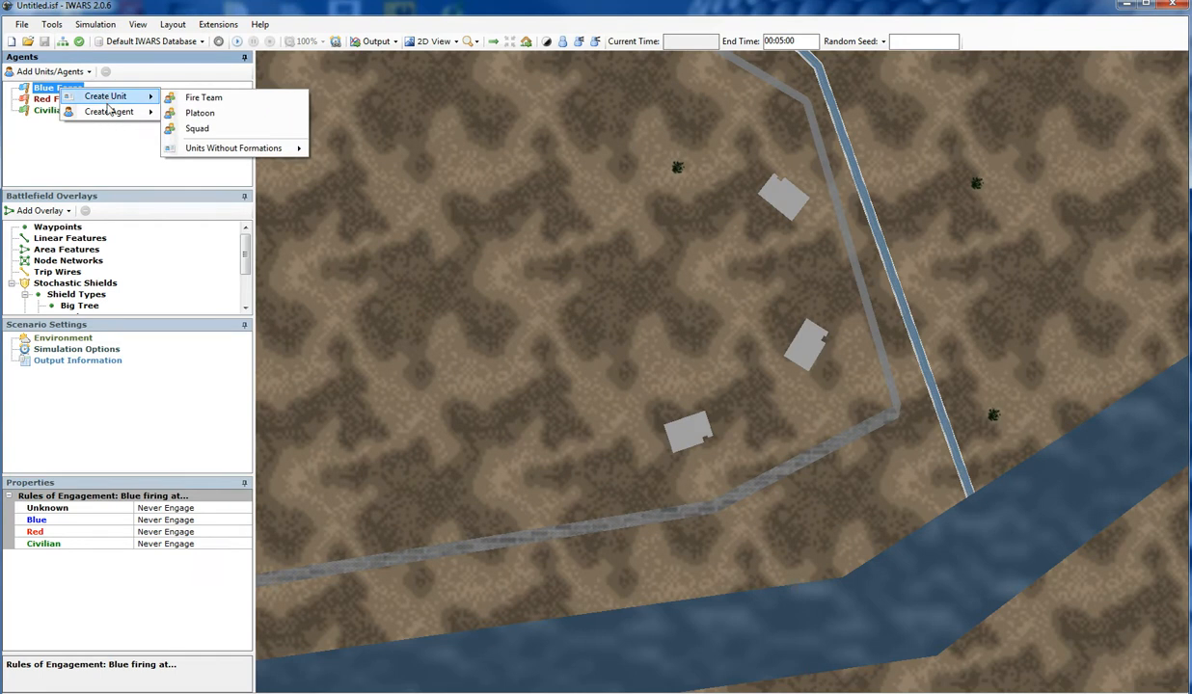
mouse_move(220, 116)
left_click(353, 113)
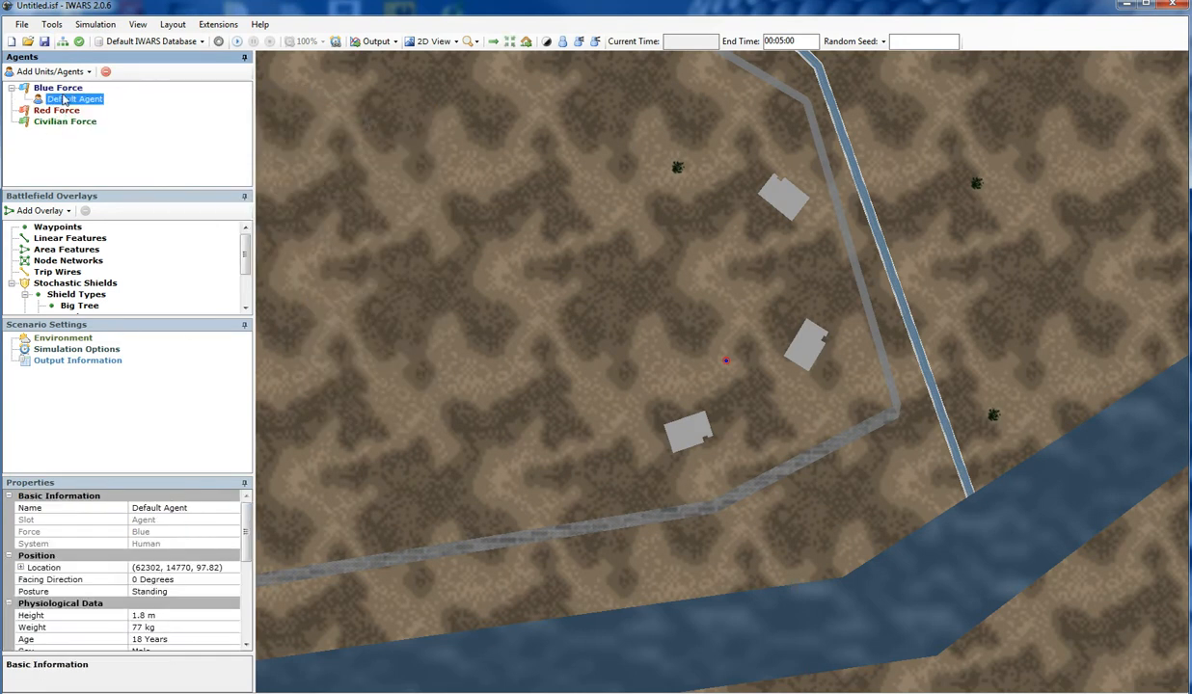
left_click(193, 507)
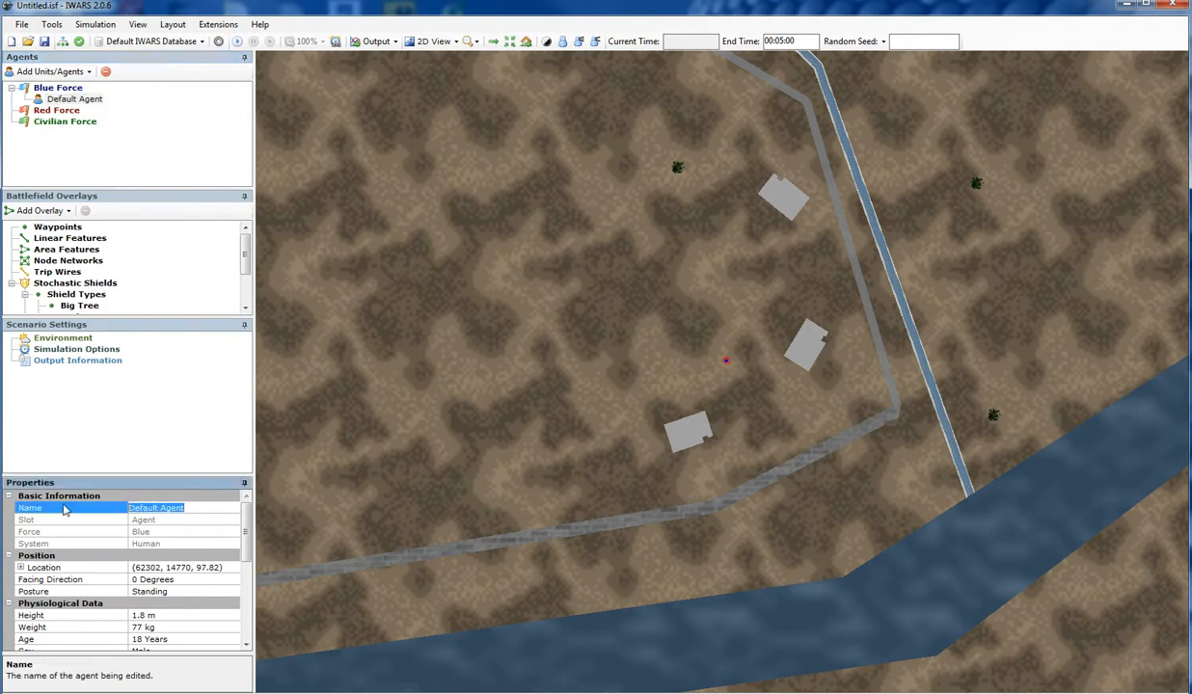
type("observer")
left_click(145, 440)
Step: Add a second human Default Agent to the Blue Force and name it MLRS_Launcher
right_click(71, 90)
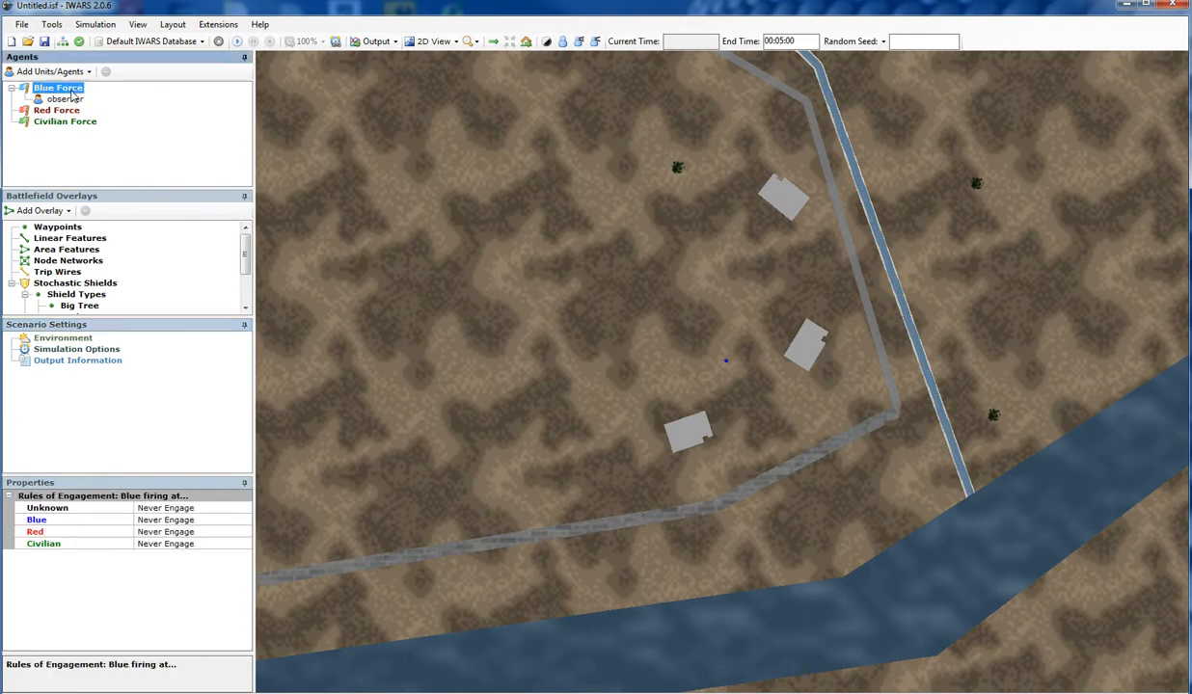
mouse_move(130, 114)
mouse_move(192, 118)
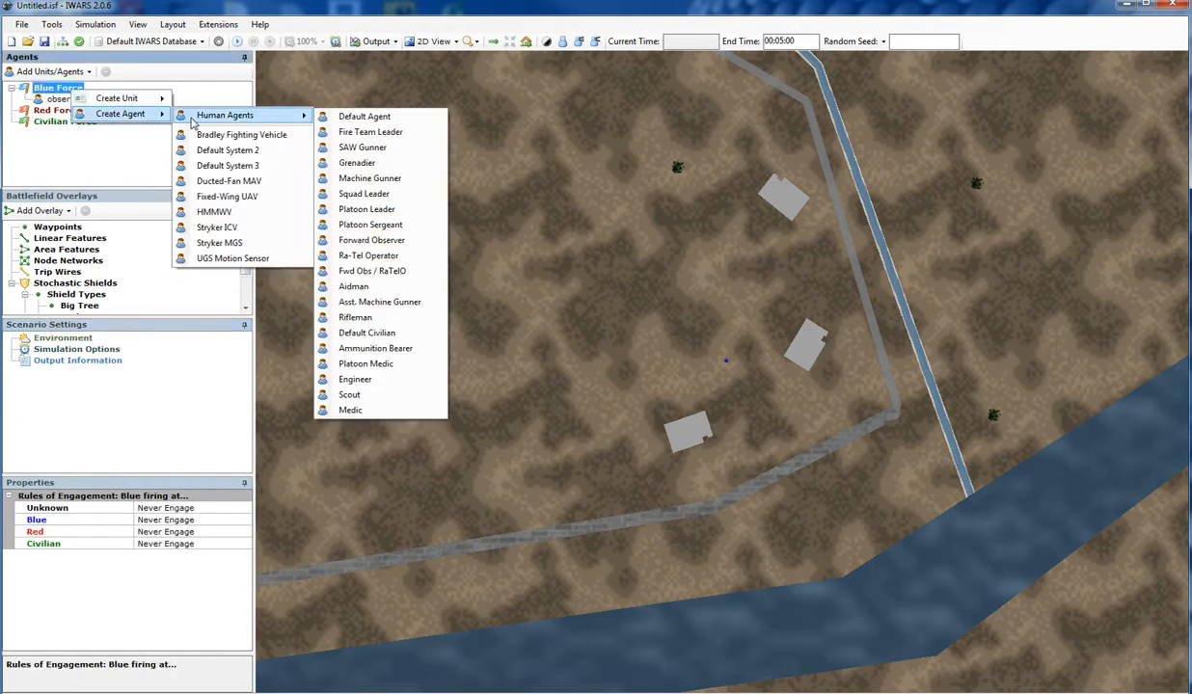
left_click(311, 117)
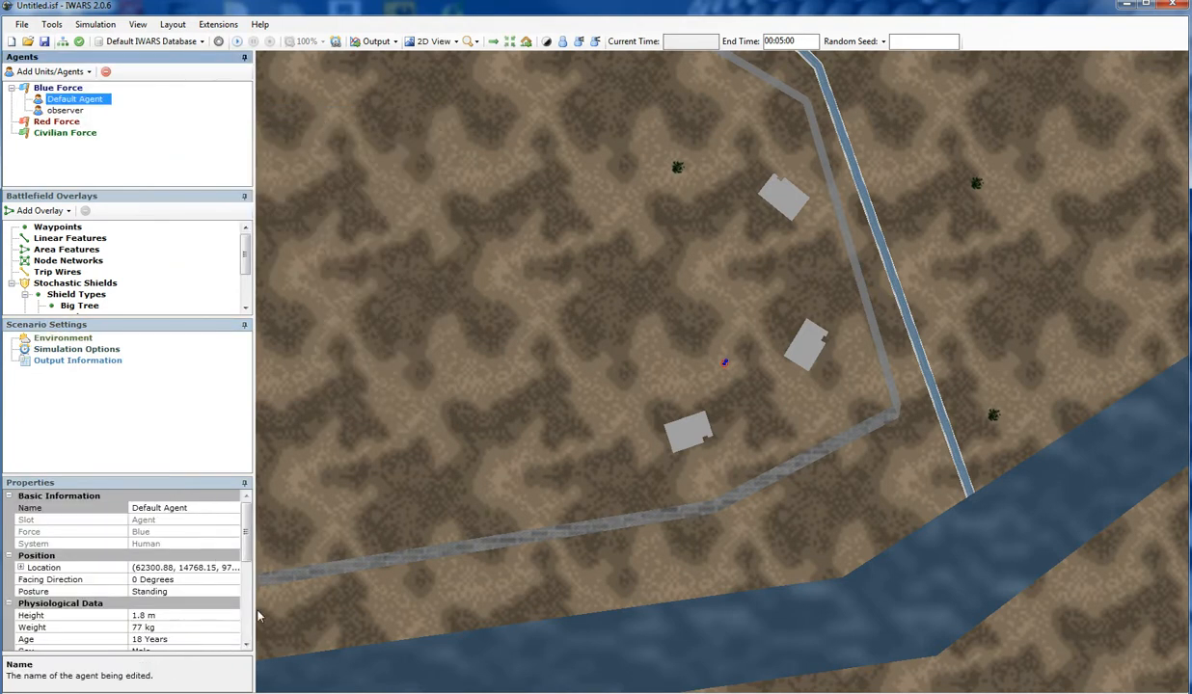
left_click(214, 508)
type("MLRS_G")
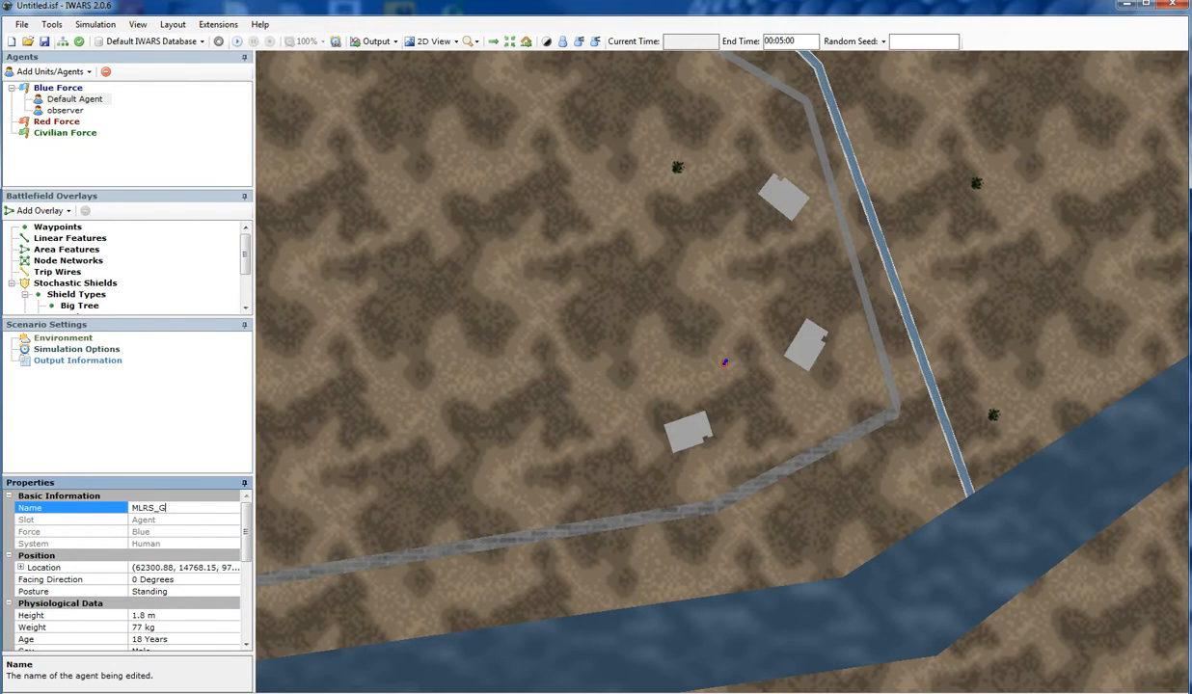
type("_Sys")
key("BackSpace")
key("BackSpace")
key("BackSpace")
type("Launcher")
left_click(177, 533)
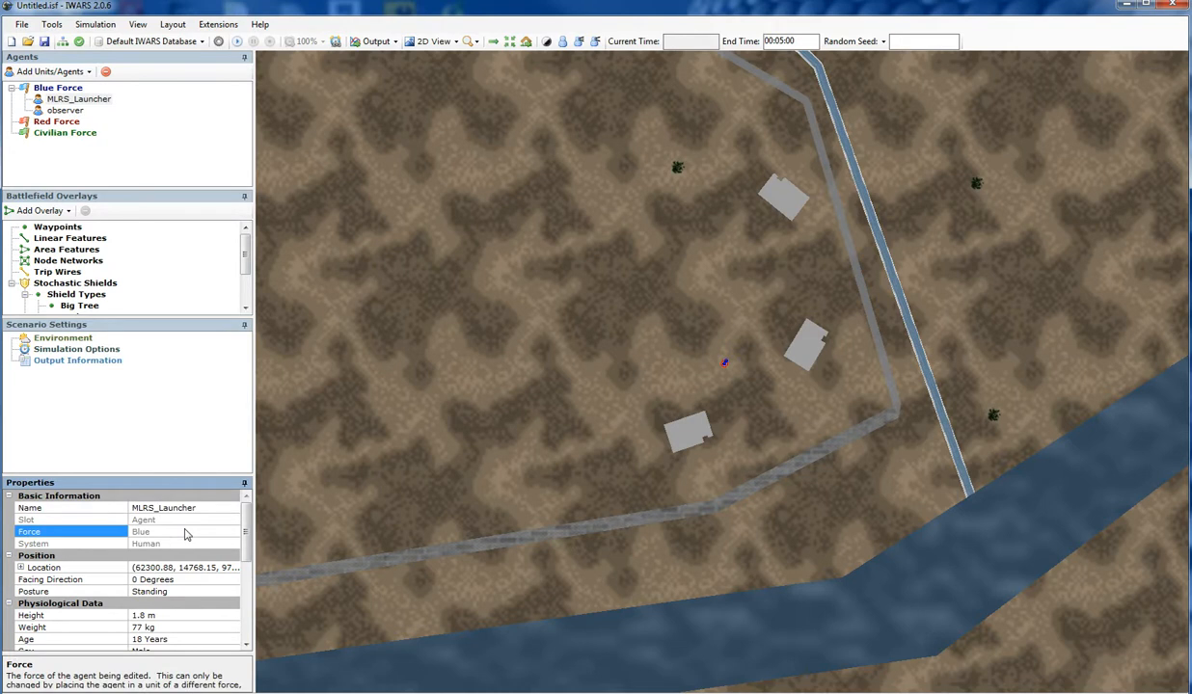
Step: Move MLRS_Launcher just southeast of the middle building and the observer just northwest of the southernmost building
left_click(65, 109)
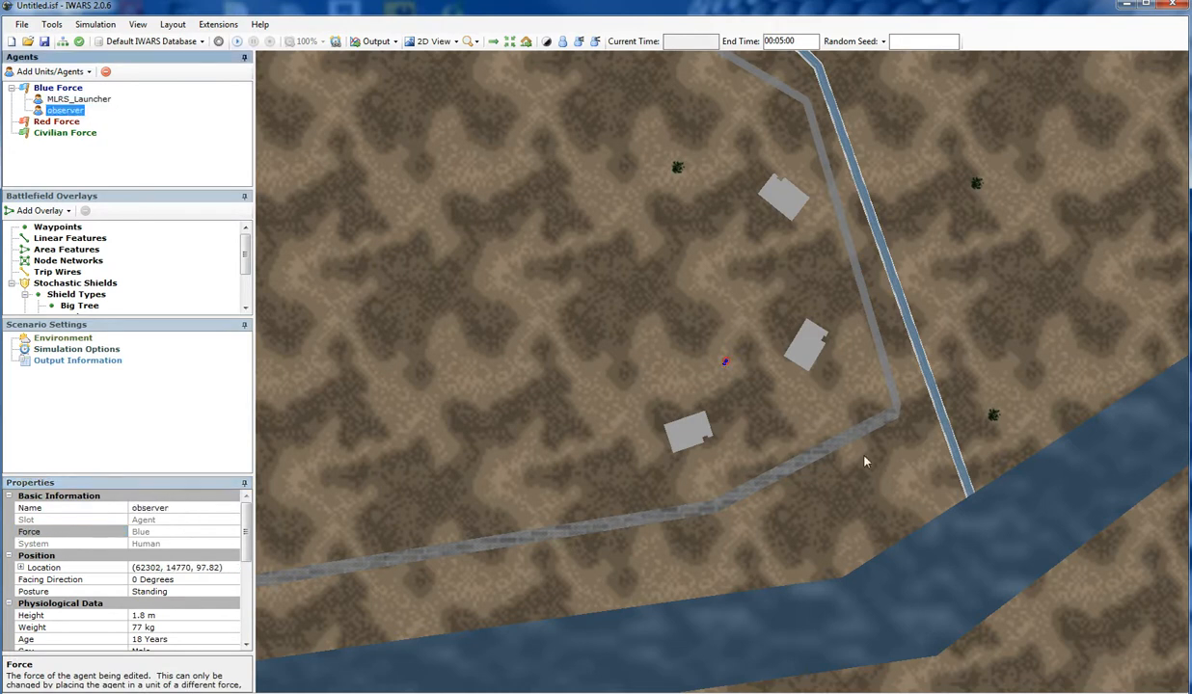
mouse_move(728, 367)
left_mouse_down()
mouse_move(672, 349)
mouse_move(830, 378)
left_mouse_up()
left_click_drag(670, 349, 647, 401)
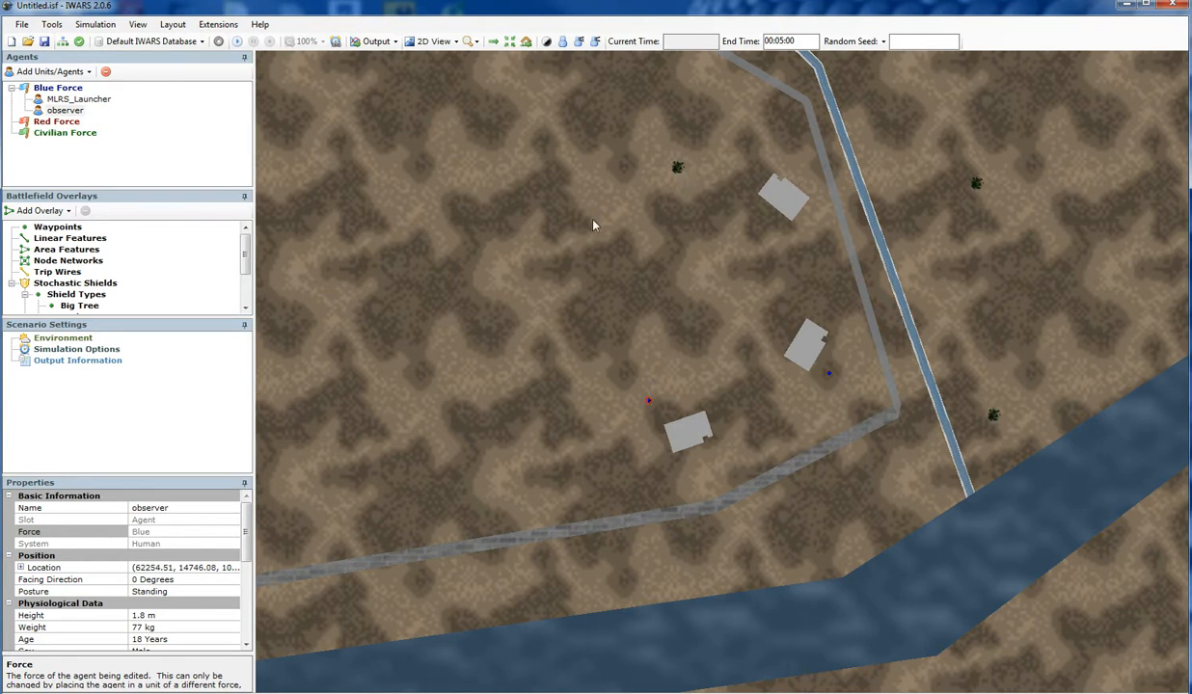
Step: Create a waypoint and place it just below the tree west of the northern building, at about X 62273, Y 14881
left_click(57, 228)
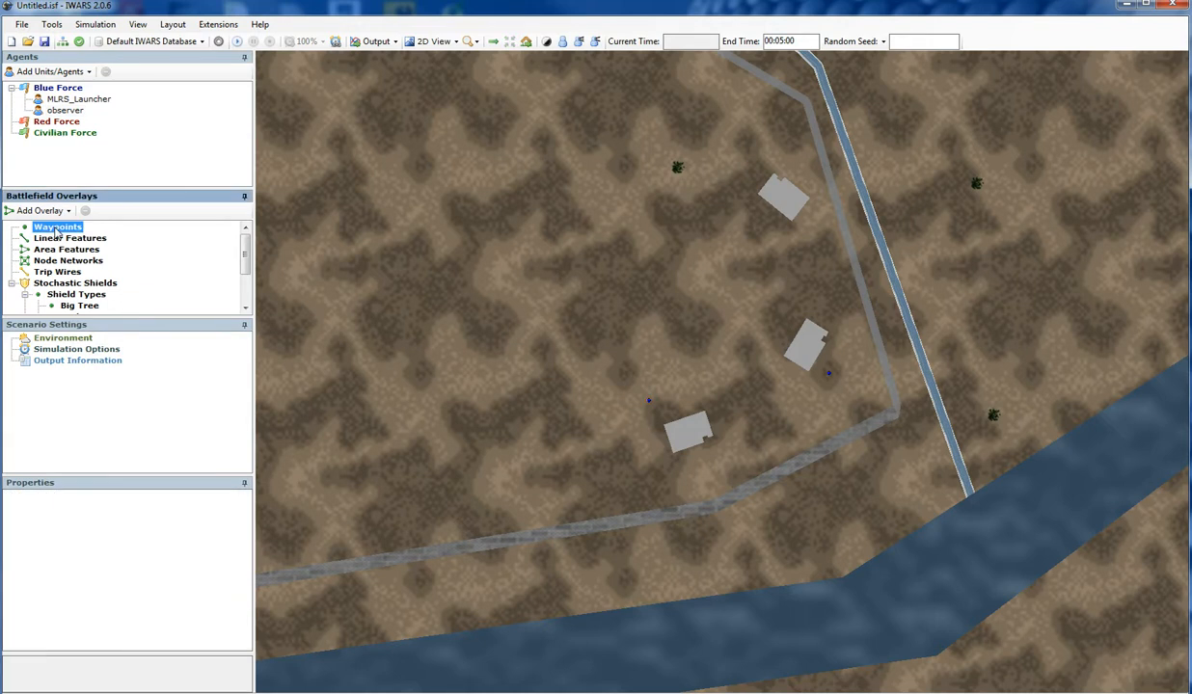
right_click(57, 230)
left_click(77, 234)
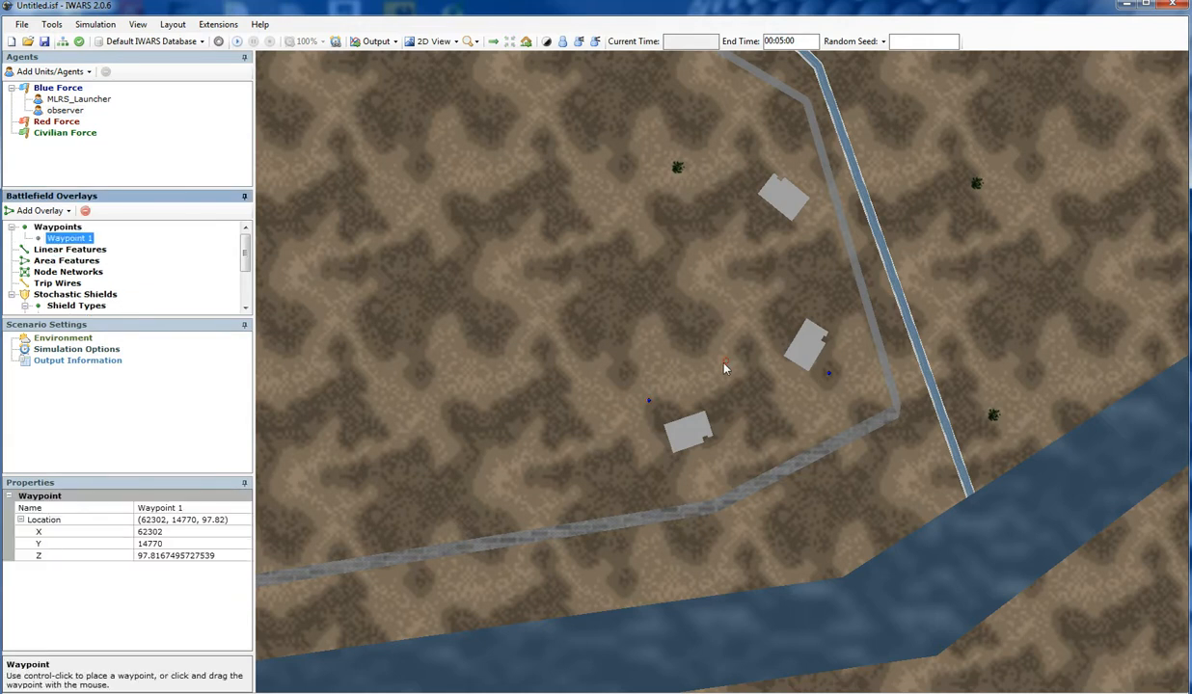
left_click_drag(726, 362, 726, 370)
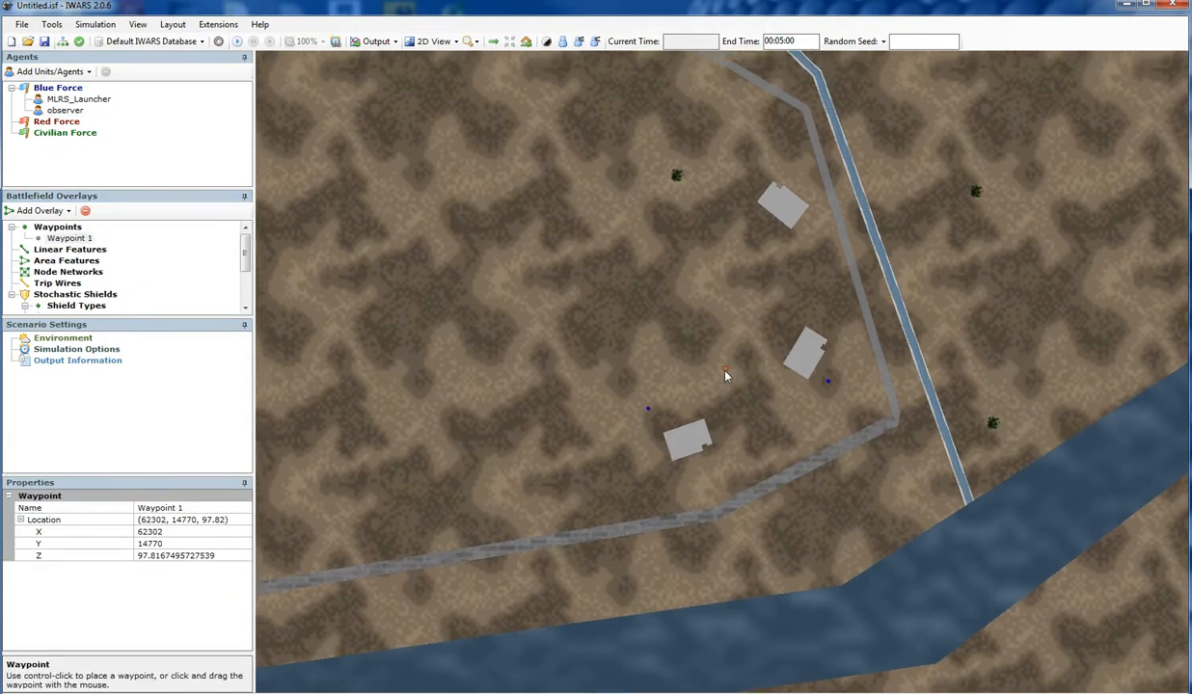
scroll(751, 430, "down", 1)
scroll(745, 390, "up", 2)
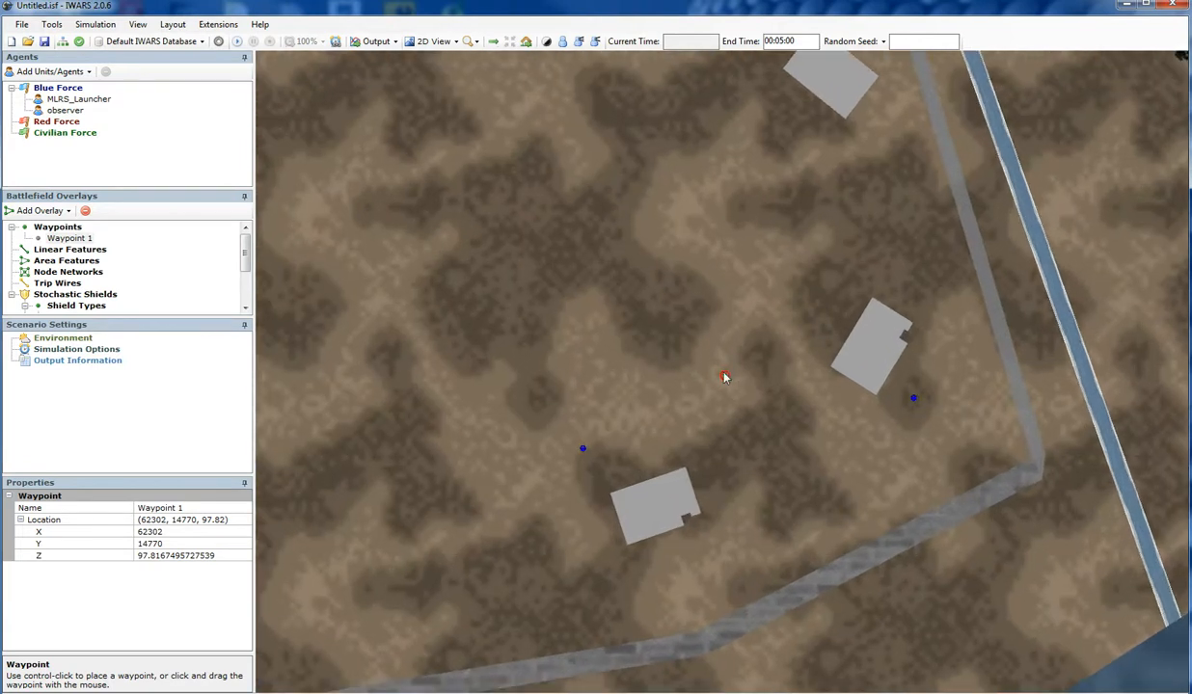
mouse_move(725, 377)
left_mouse_down()
mouse_move(646, 183)
mouse_move(639, 59)
mouse_move(639, 71)
left_mouse_up()
scroll(687, 212, "down", 1)
left_click_drag(657, 133, 653, 94)
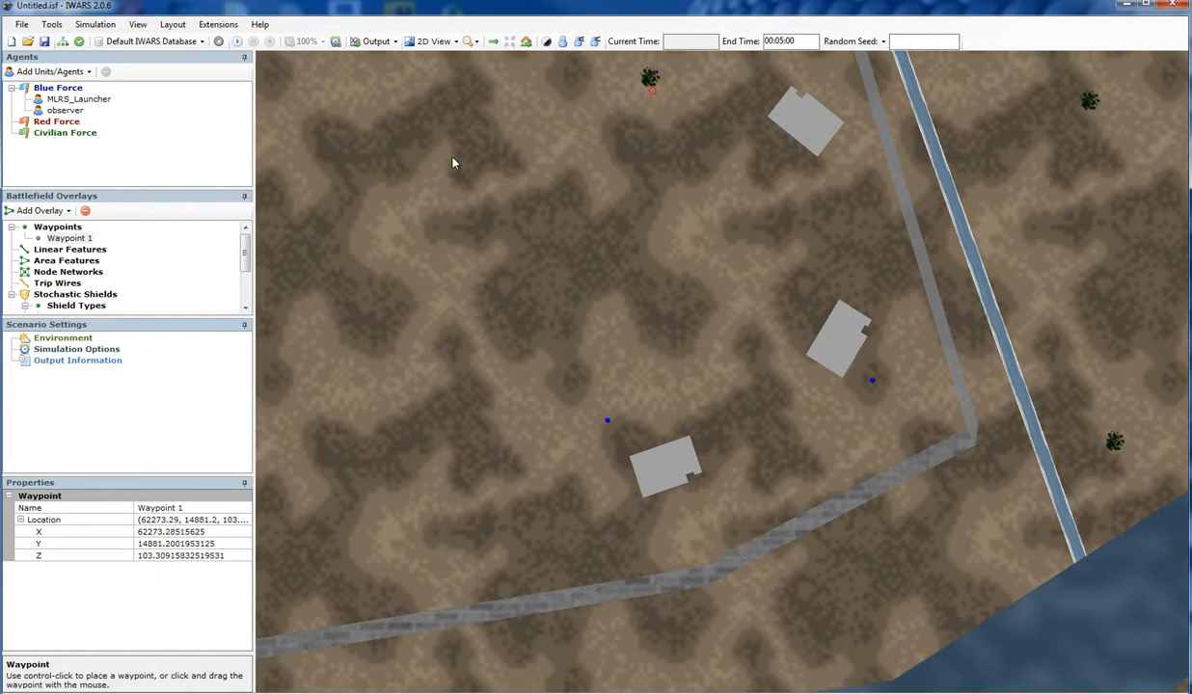
Step: Rename the new waypoint as TRP101
left_click(71, 239)
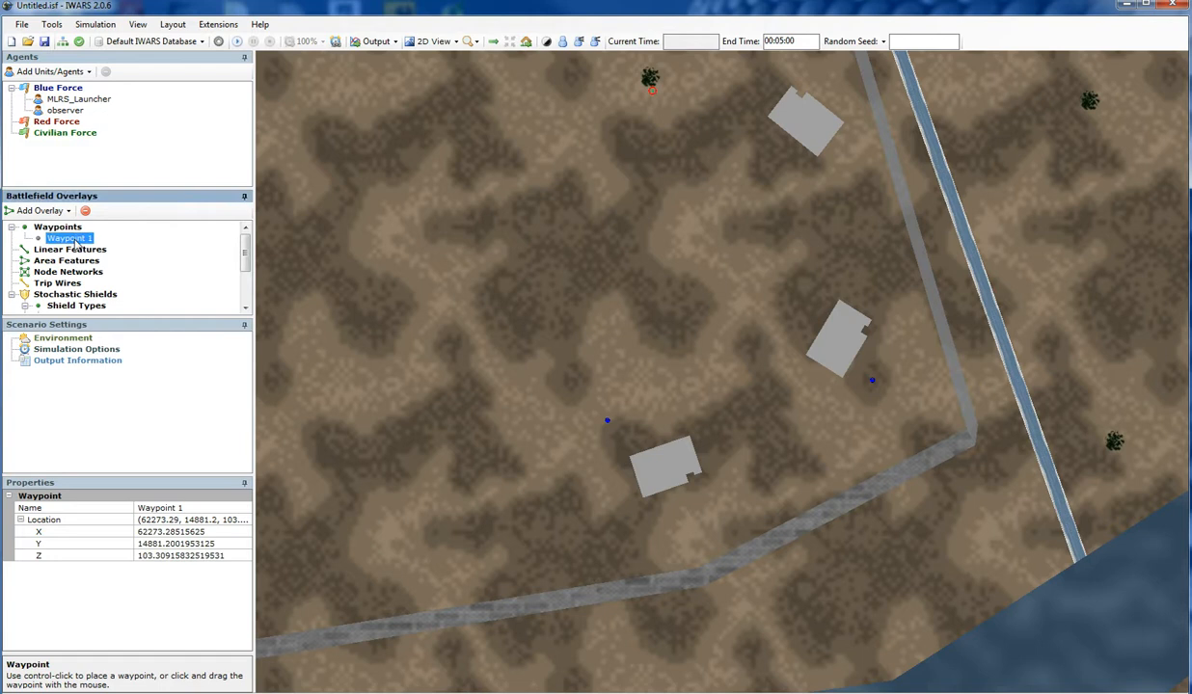
left_click(193, 508)
type("TRP101")
left_click(123, 511)
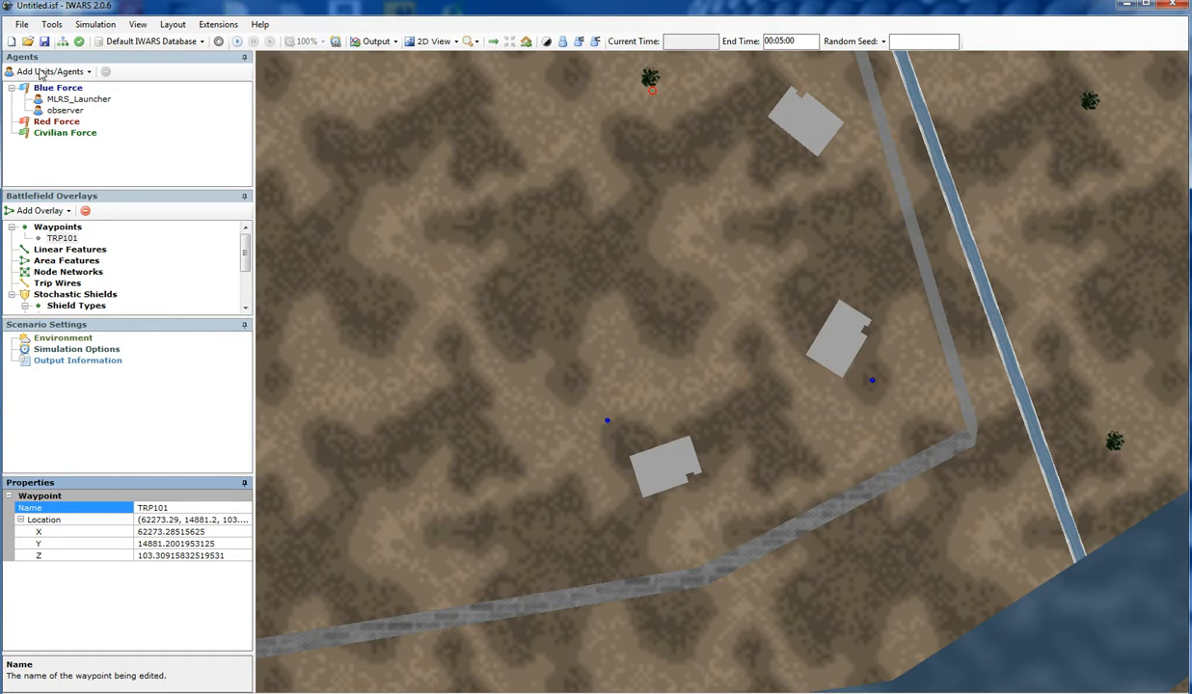
left_click(54, 101)
left_click(58, 110)
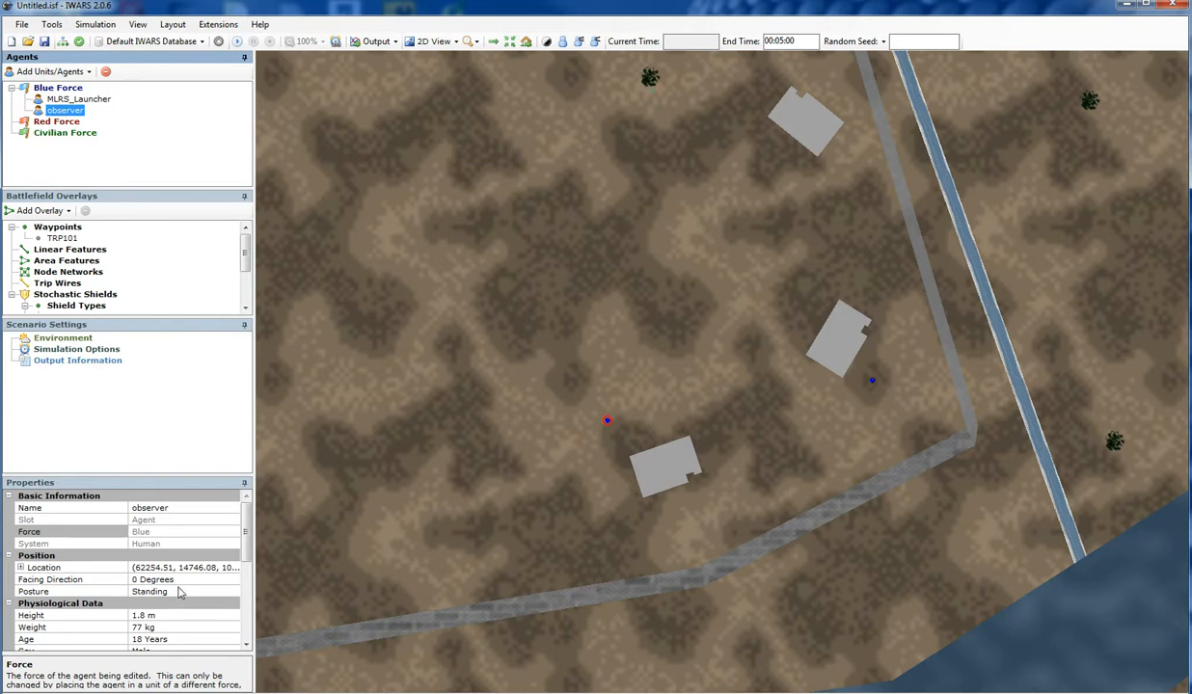
left_click(61, 238)
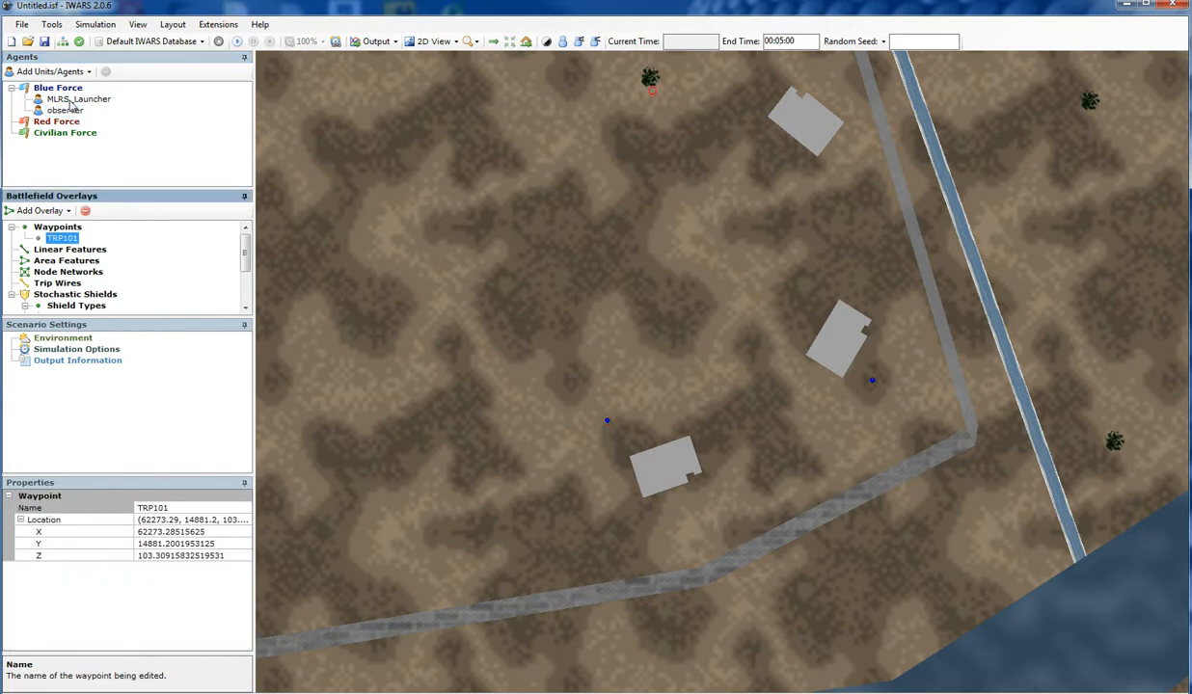
Step: Remove the M4 from the weapons carried by the MLRS_Launcher agent
left_click(70, 100)
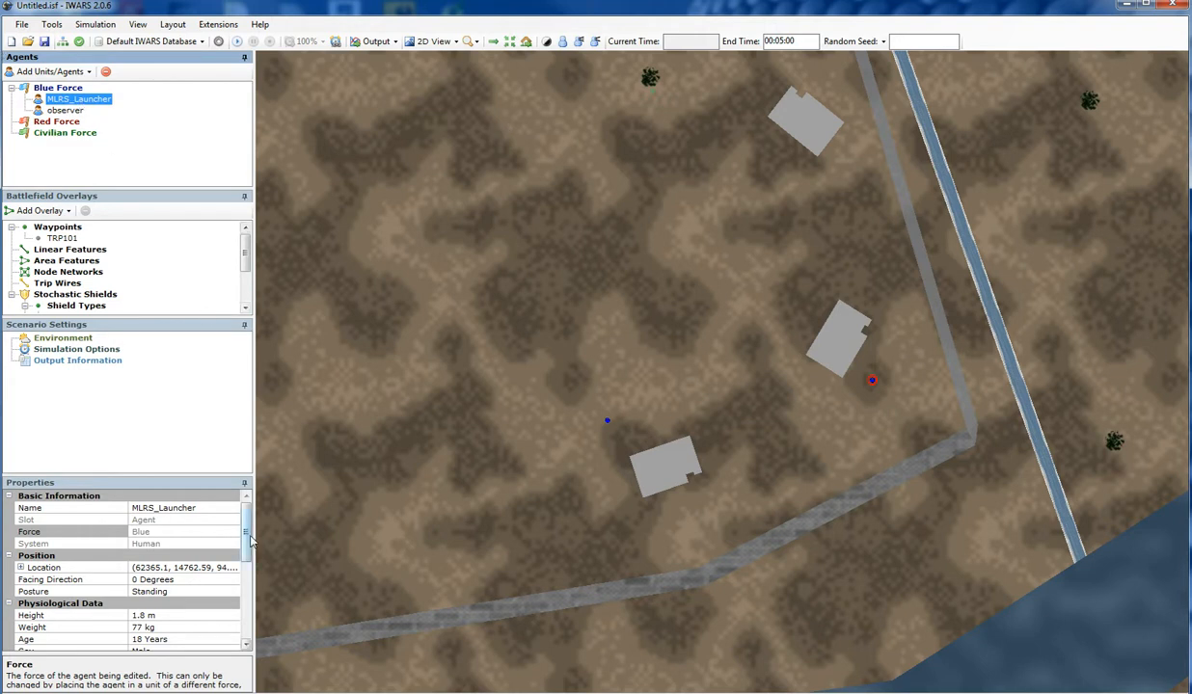
left_click_drag(244, 523, 247, 603)
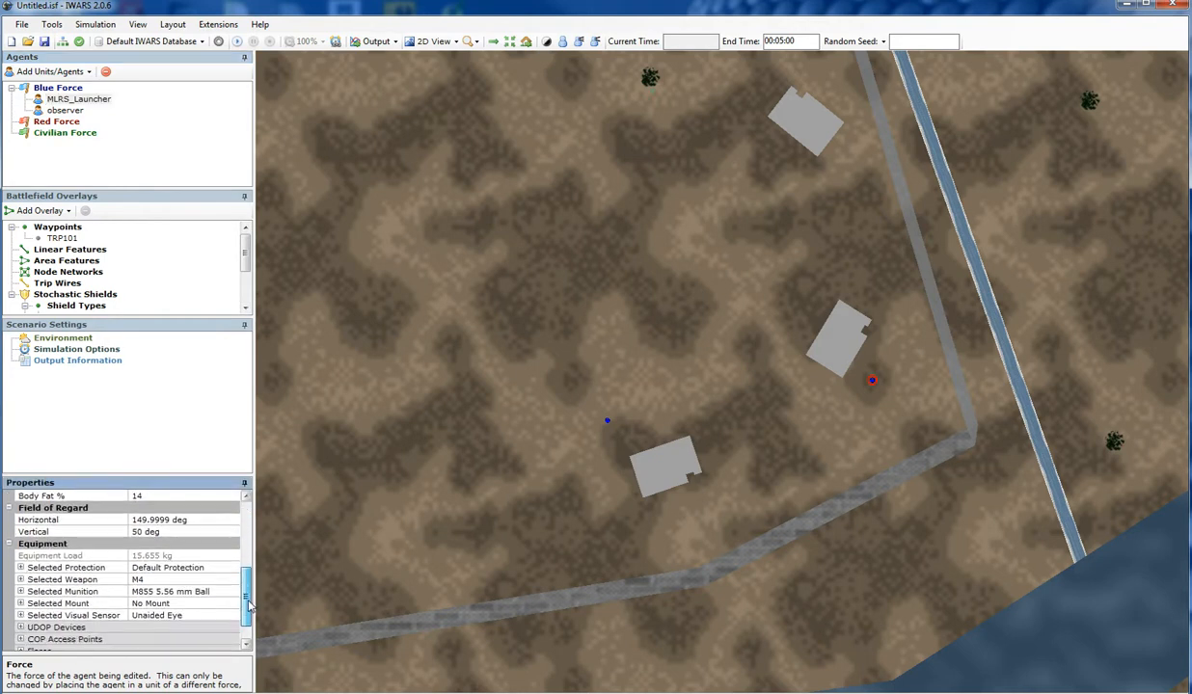
left_click(21, 580)
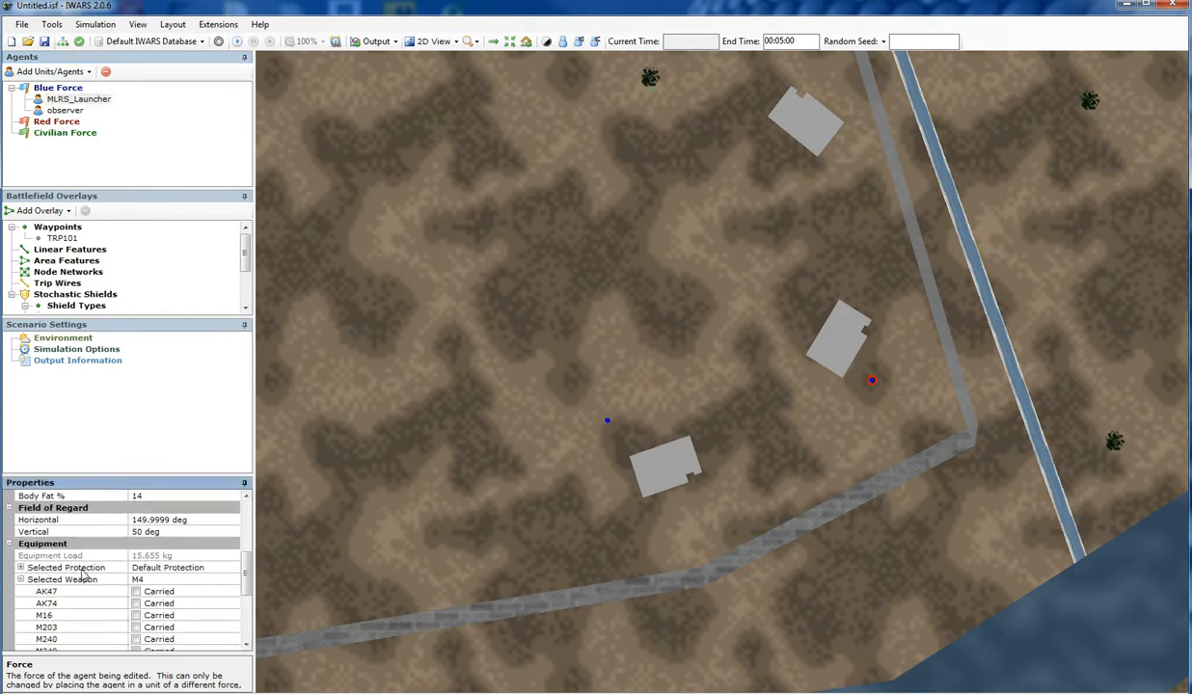
scroll(88, 575, "down", 2)
left_click(137, 616)
left_click(139, 626)
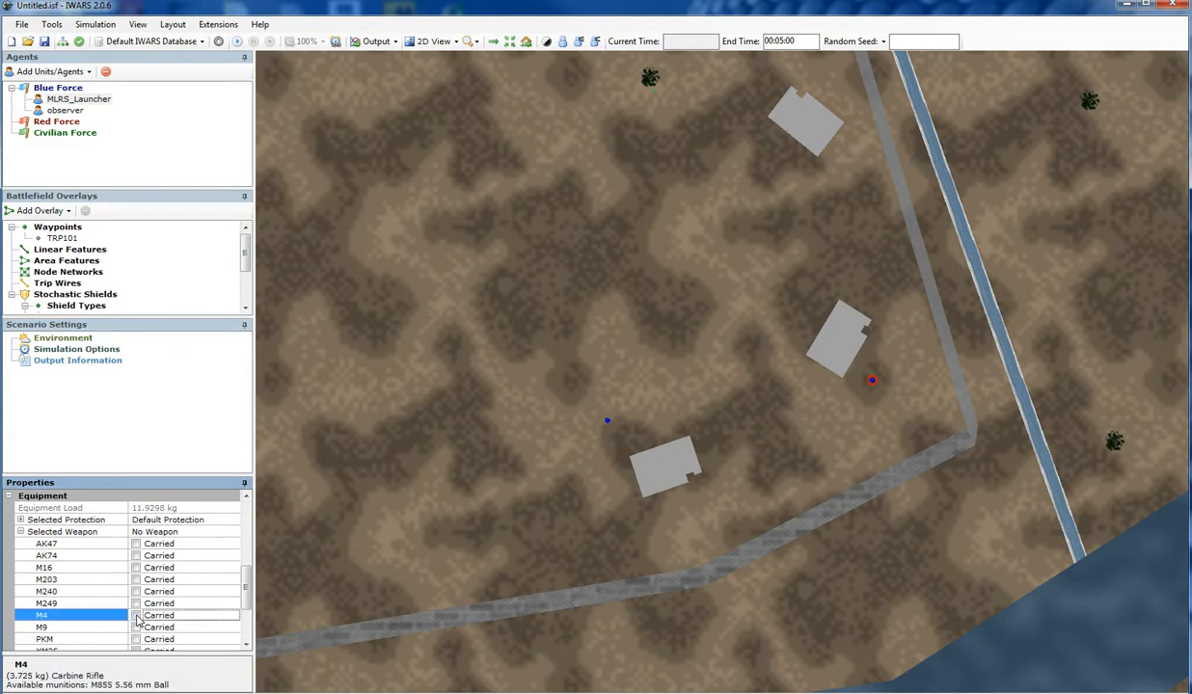
Step: Equip MLRS_Launcher with the M203 grenade launcher and make it the selected starting weapon
scroll(65, 604, "down", 1)
scroll(66, 605, "down", 5)
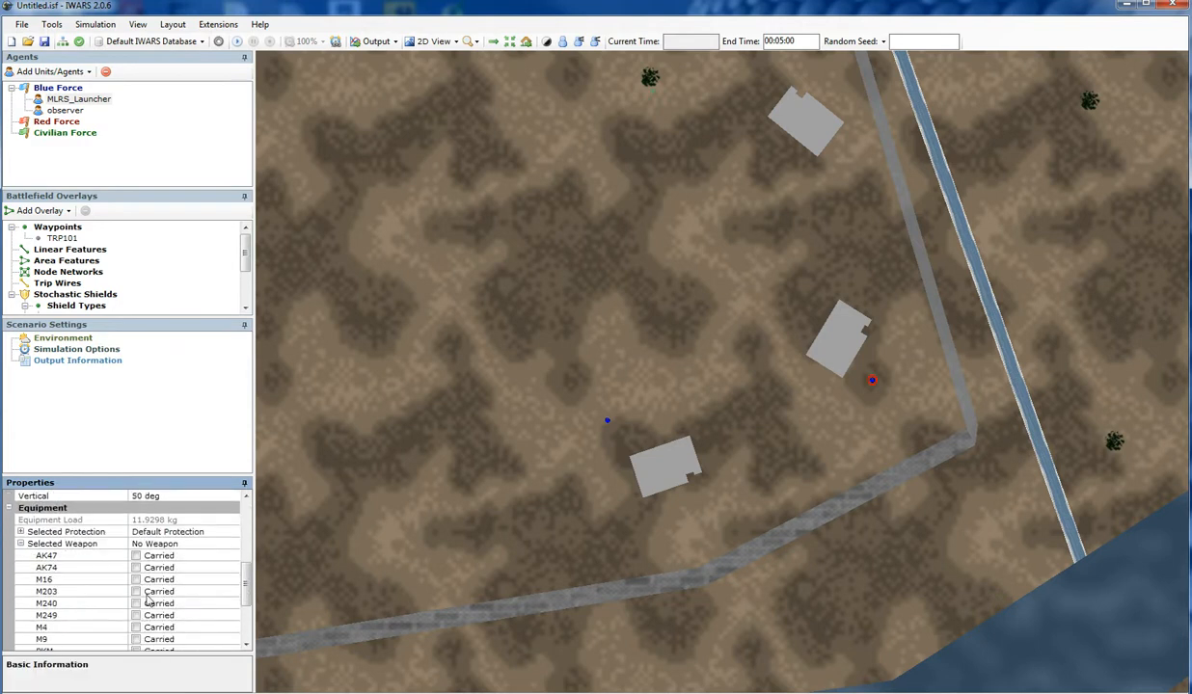
left_click(136, 591)
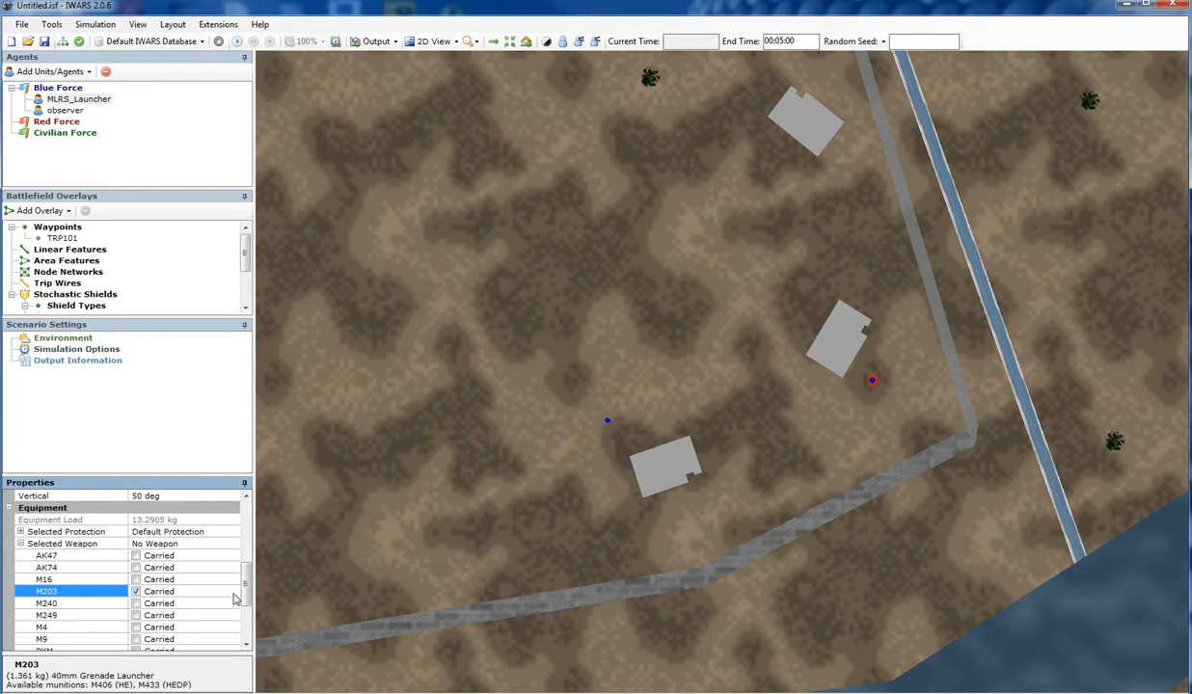
left_click(183, 536)
left_click(220, 547)
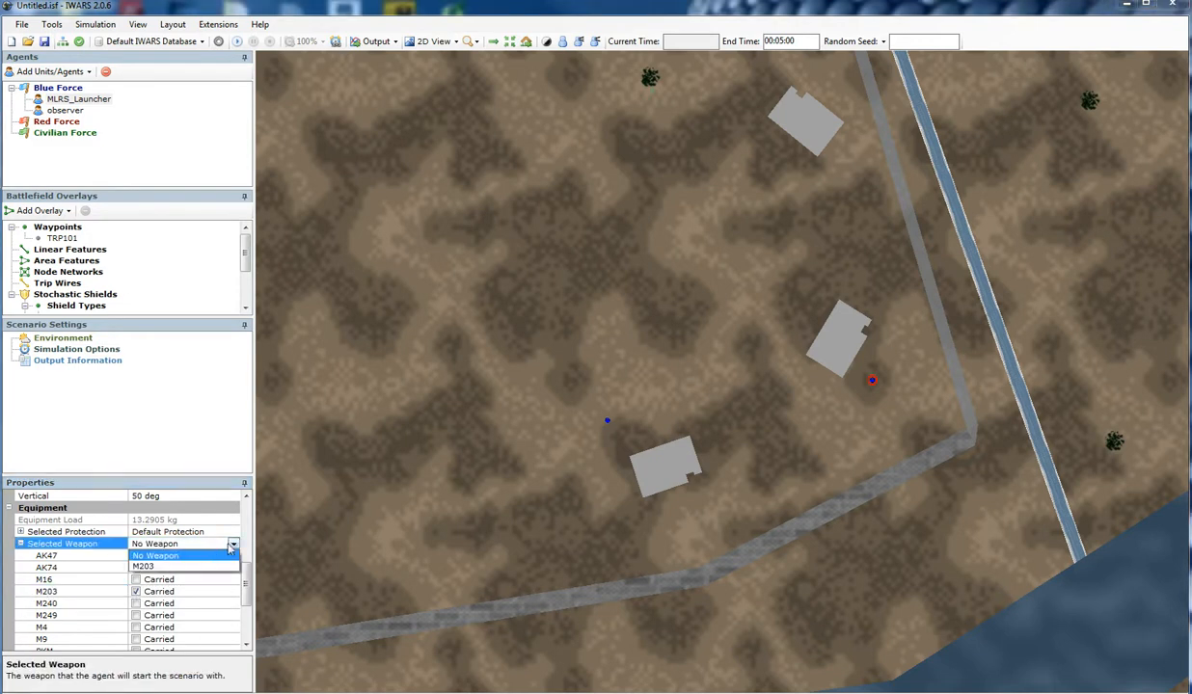
left_click(193, 558)
Step: Set MLRS_Launcher's M433 (HEDP) munition quantity to 100
scroll(252, 588, "down", 2)
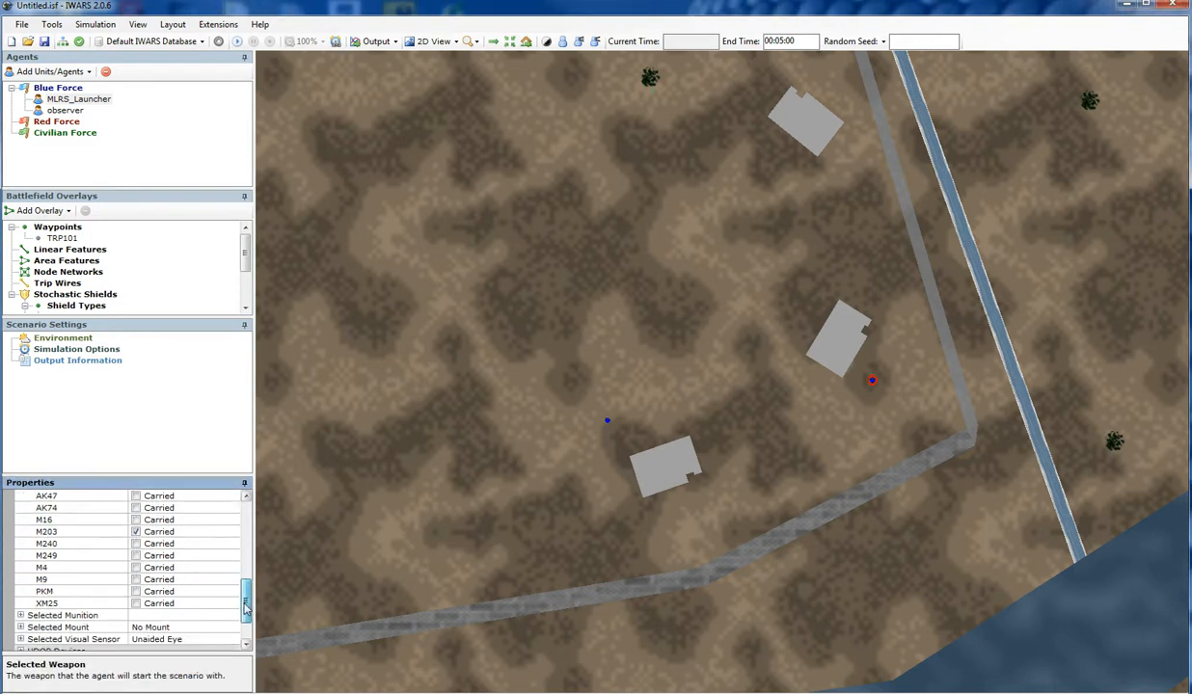
left_click(21, 592)
scroll(77, 596, "down", 2)
left_click(152, 604)
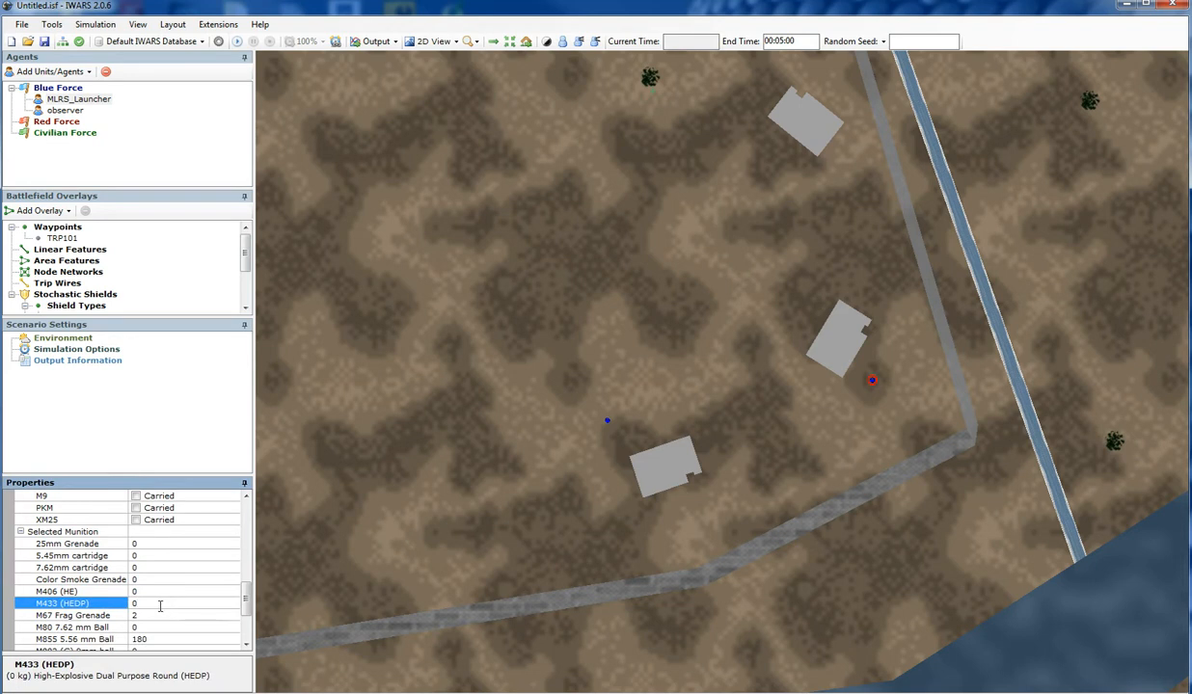
key("BackSpace")
type("100")
key("Return")
left_click_drag(246, 504, 255, 562)
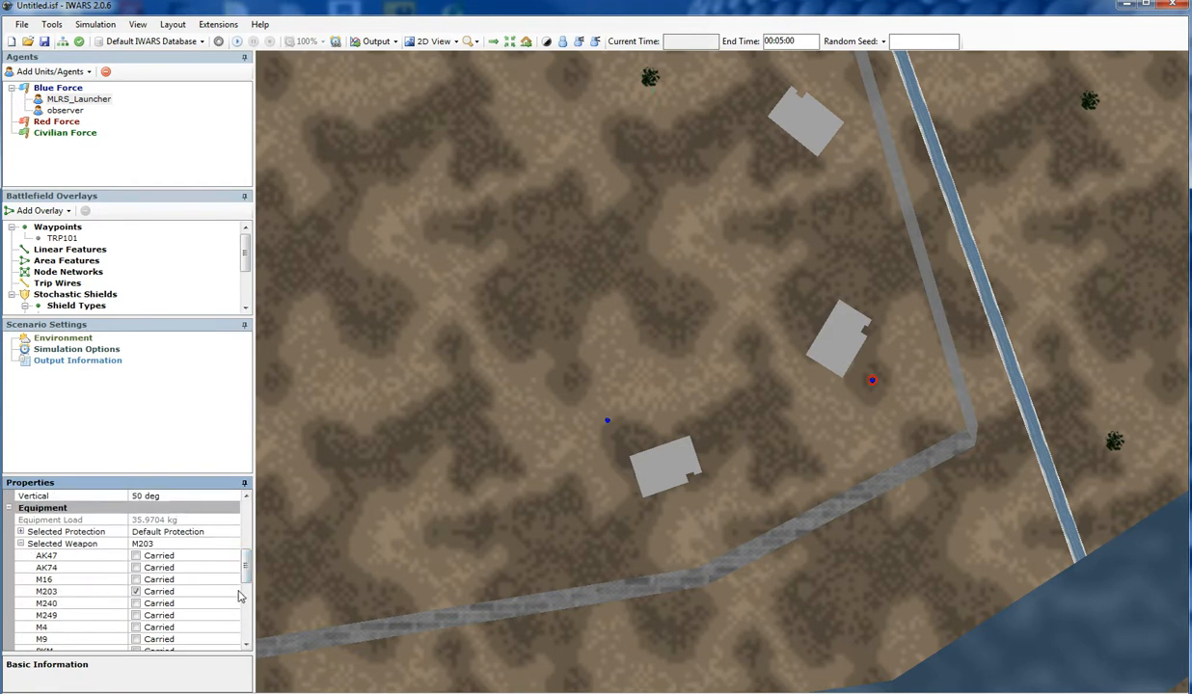
mouse_move(246, 558)
left_mouse_down()
mouse_move(248, 623)
mouse_move(245, 553)
left_mouse_up()
Step: Select the observer agent, then open the Mission Builder with a new mission
left_click(63, 111)
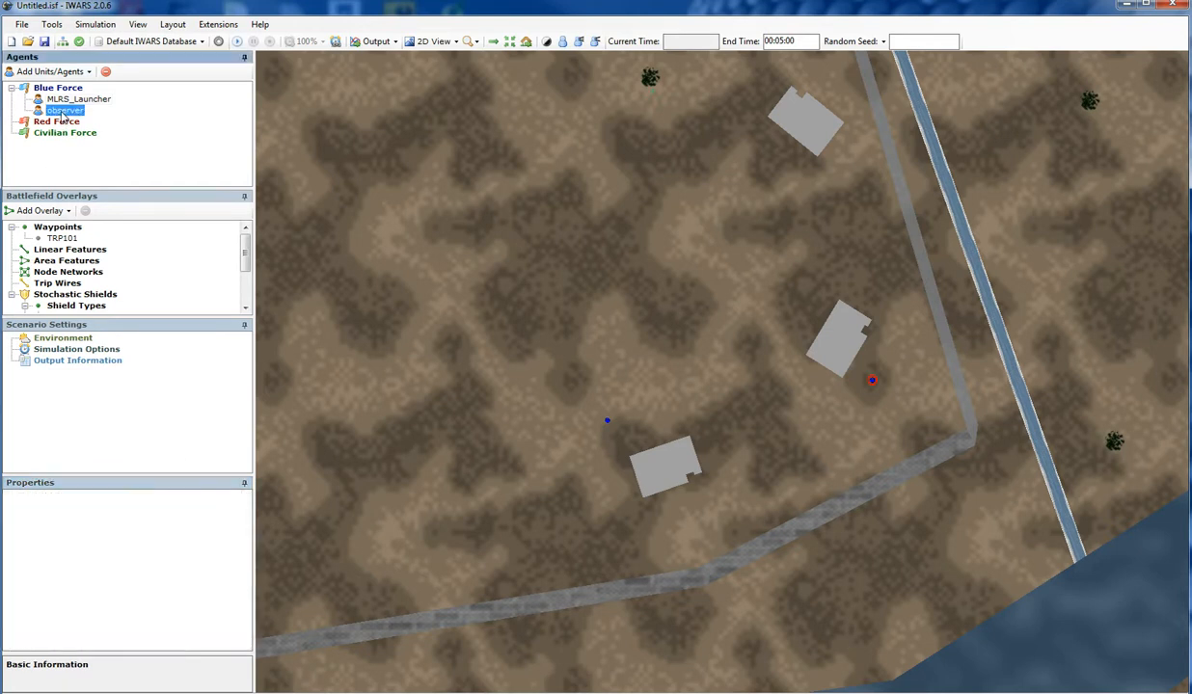
mouse_move(247, 548)
left_mouse_down()
mouse_move(247, 579)
mouse_move(256, 474)
left_mouse_up()
left_click(62, 41)
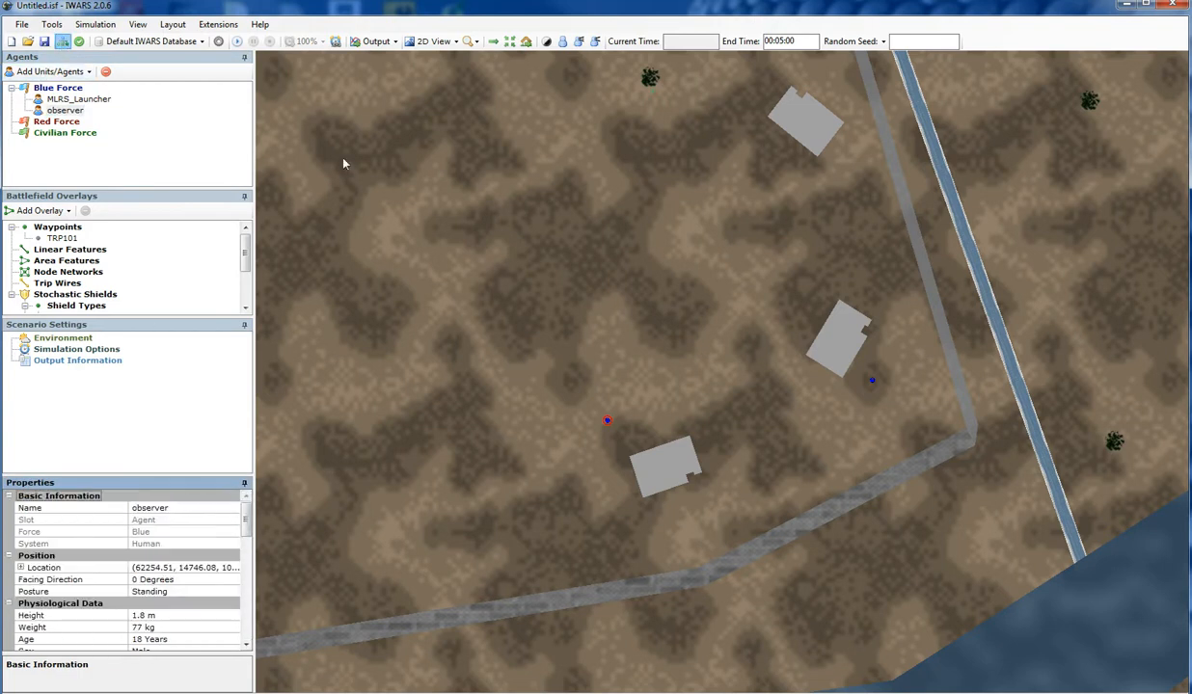
left_click_drag(624, 114, 677, 103)
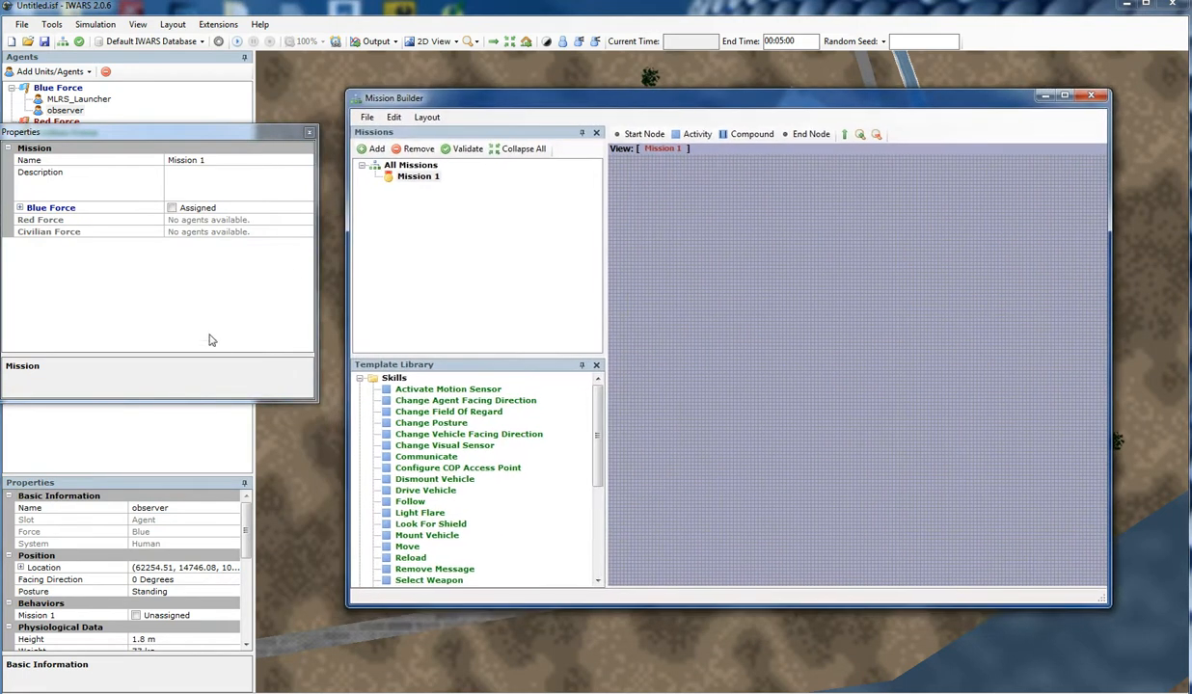
Step: Rename the new mission as CallForFire and select it in the mission list
left_click(409, 176)
left_click(207, 161)
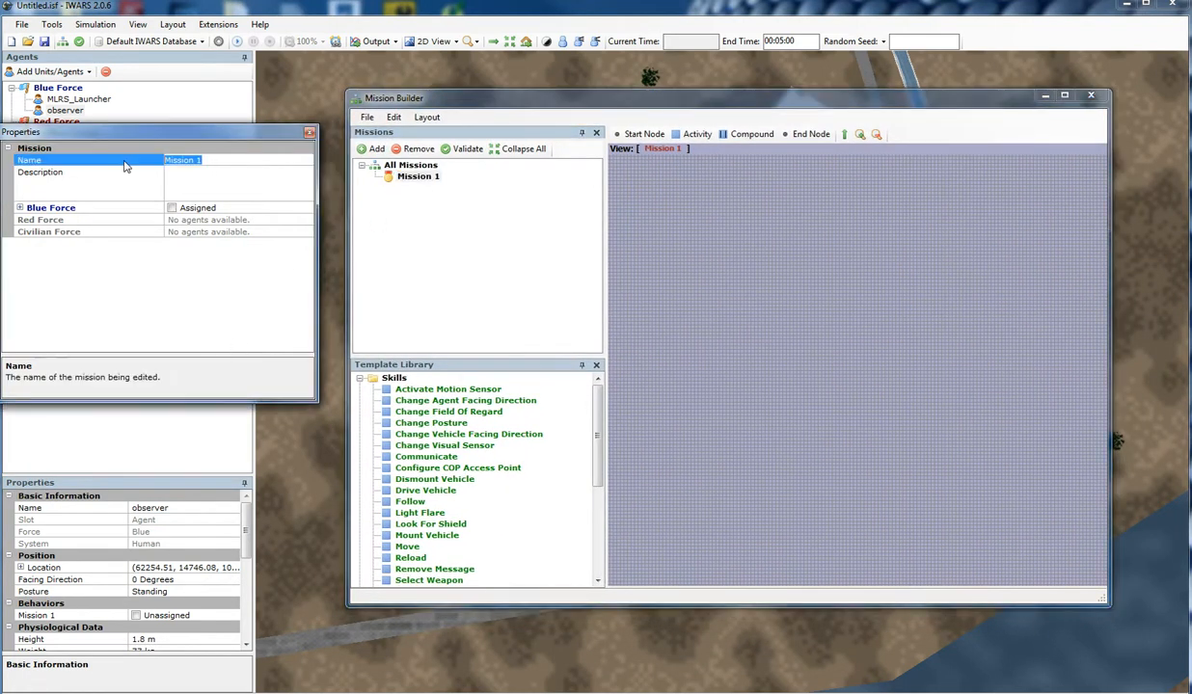
type("ob")
key("BackSpace")
key("BackSpace")
type("allFor")
key("BackSpace")
key("BackSpace")
key("BackSpace")
type("CallForFire")
key("Return")
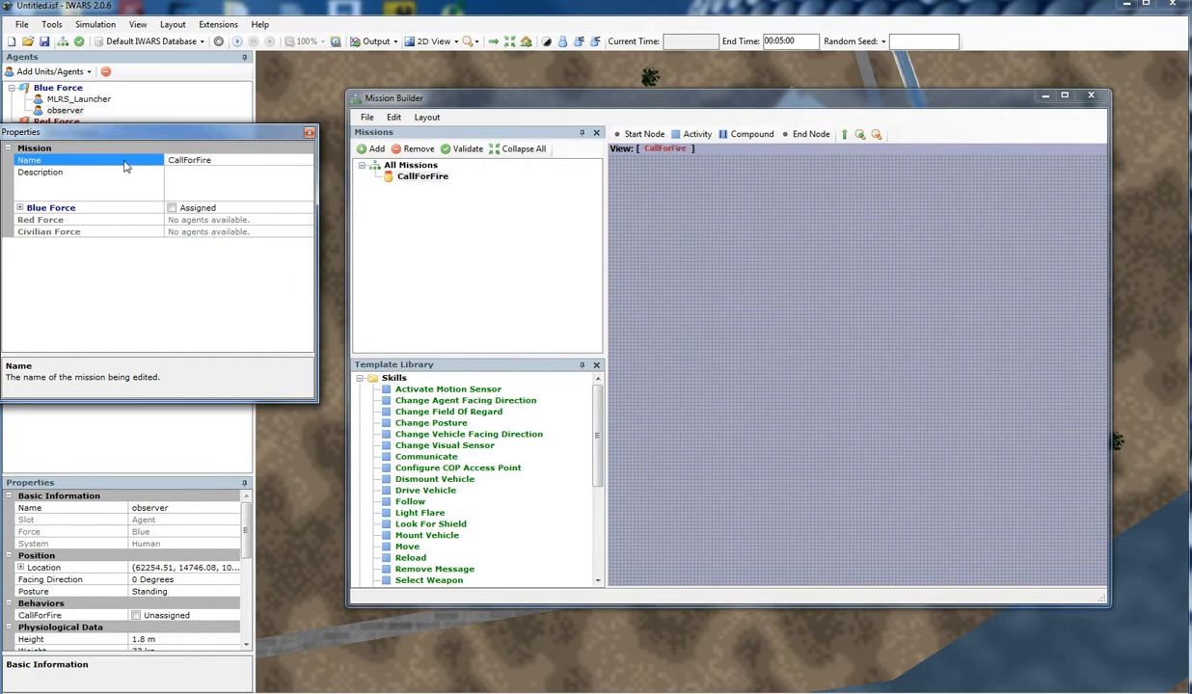
left_click(416, 176)
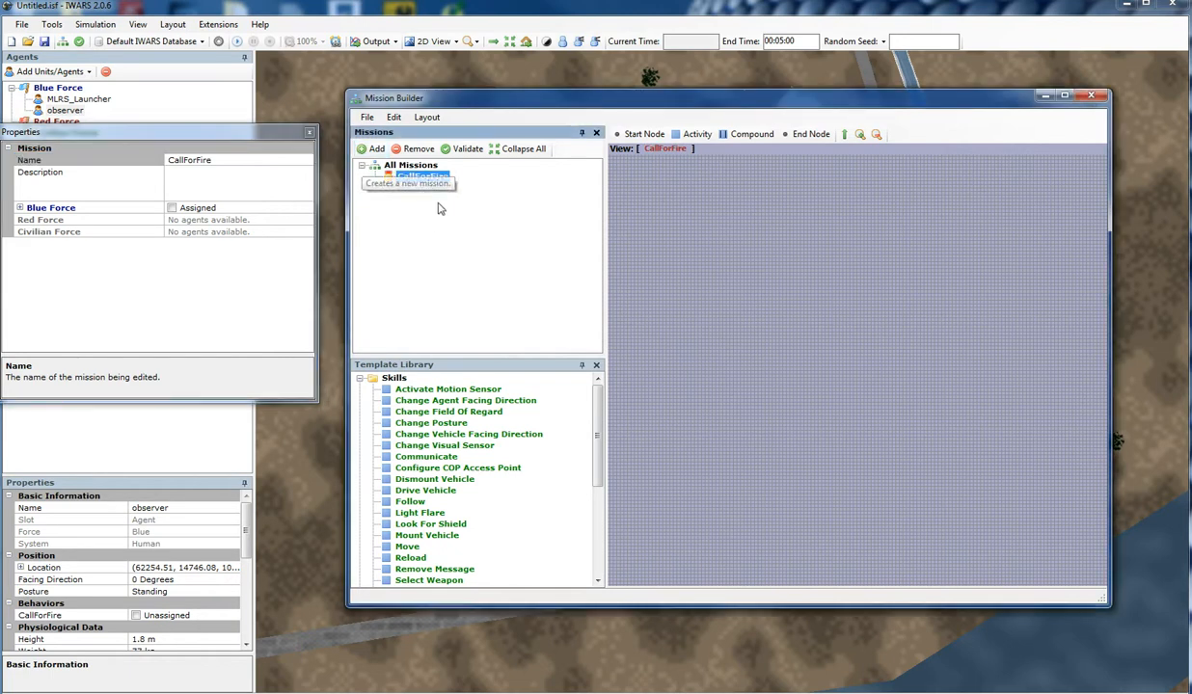
Step: Place a start node in the CallForFire mission's diagram to create its first activity group
left_click_drag(226, 140, 265, 128)
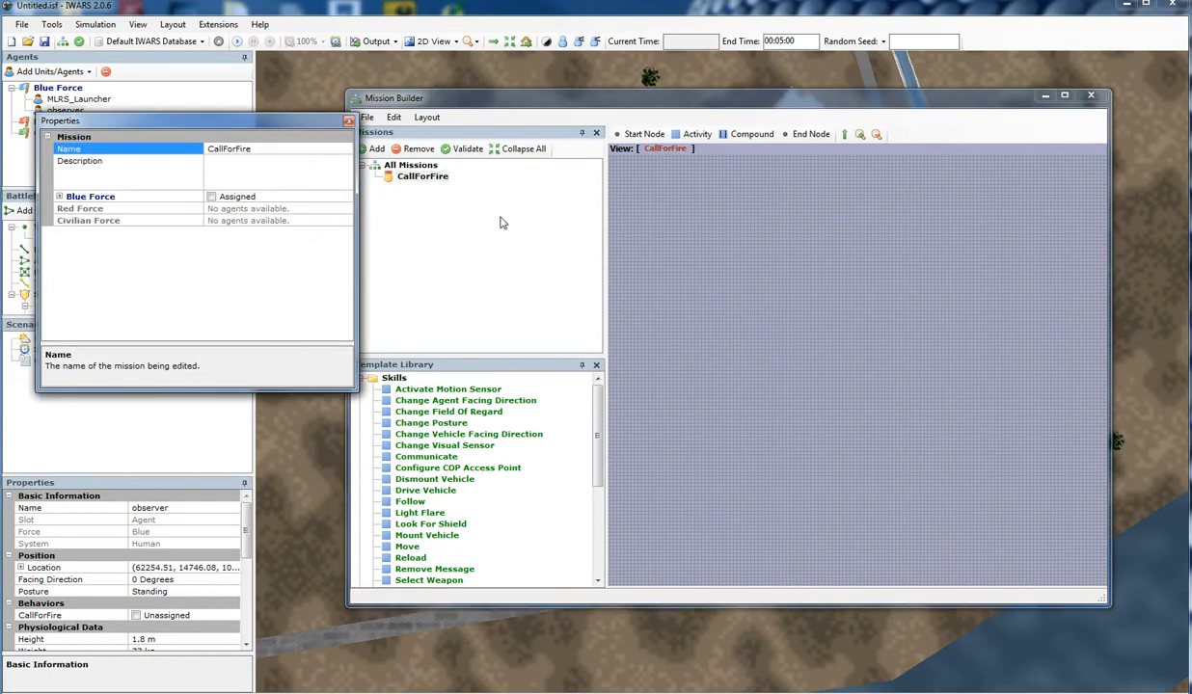
left_click(413, 177)
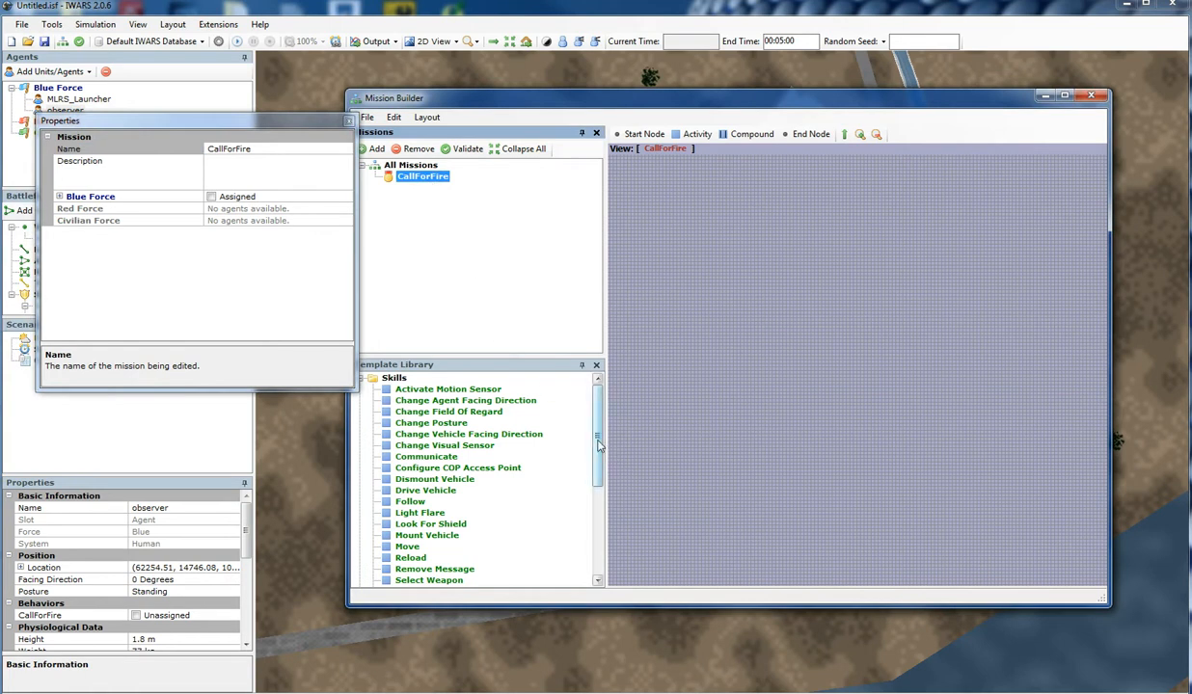
left_click(636, 135)
left_click(797, 290)
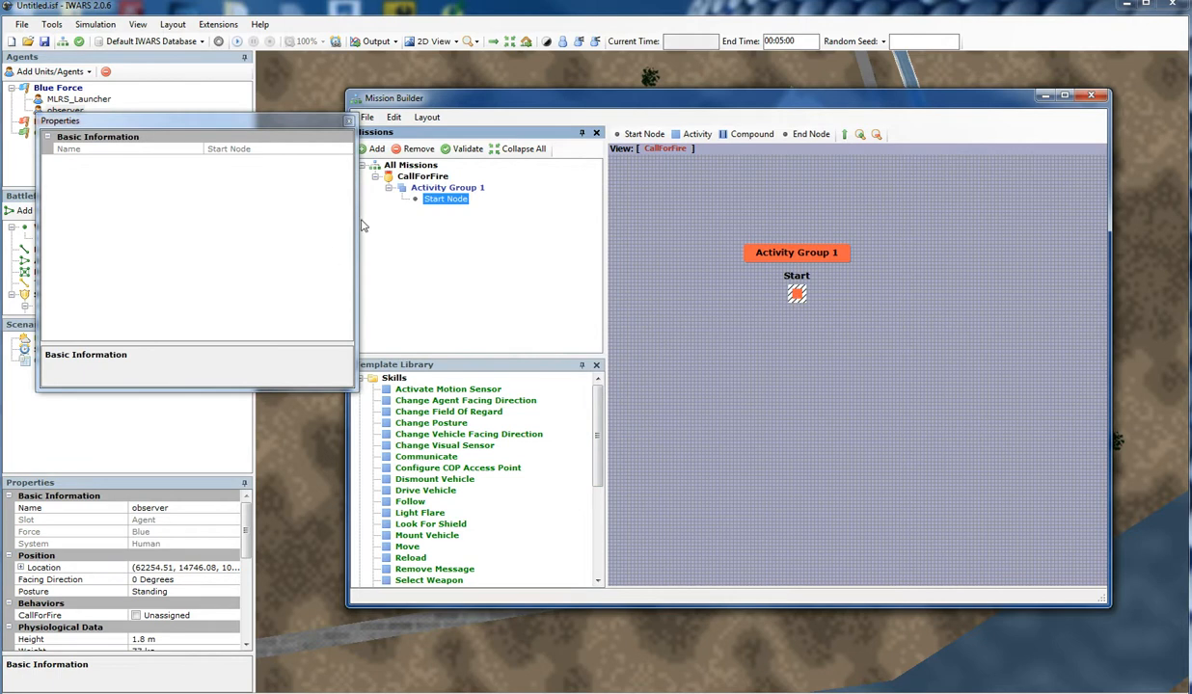
Step: Rename the CallForFire mission's activity group as CallForFireAct
left_click(260, 149)
left_click_drag(264, 146, 175, 146)
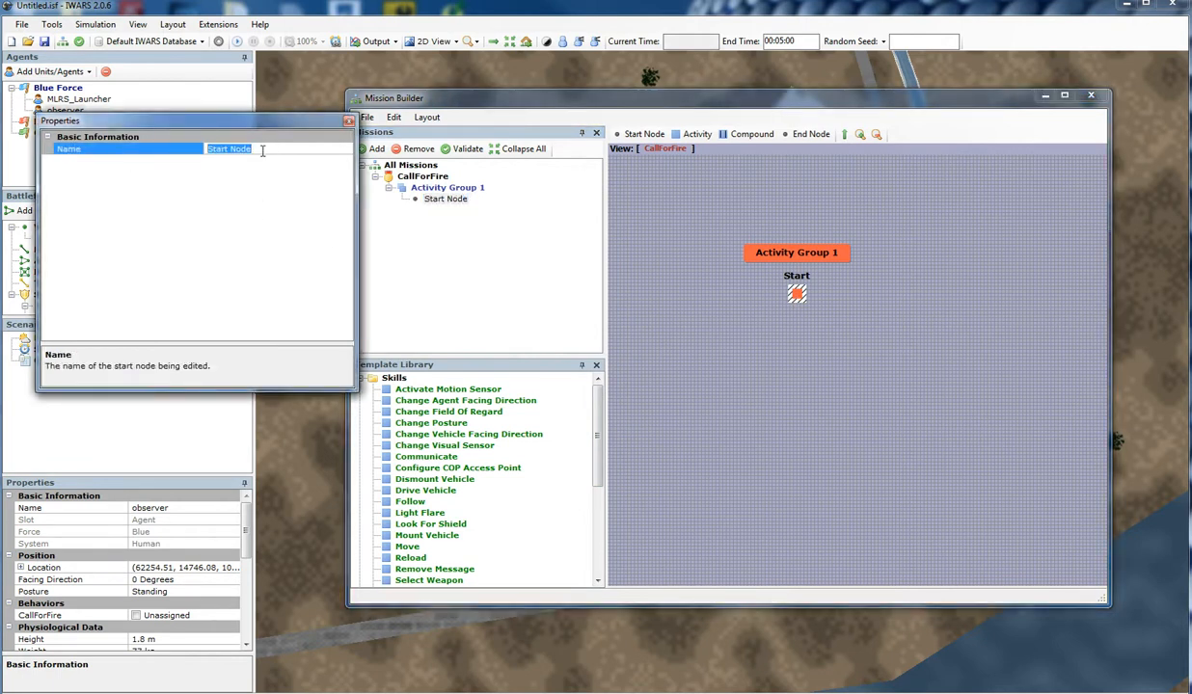
left_click(449, 187)
left_click(157, 151)
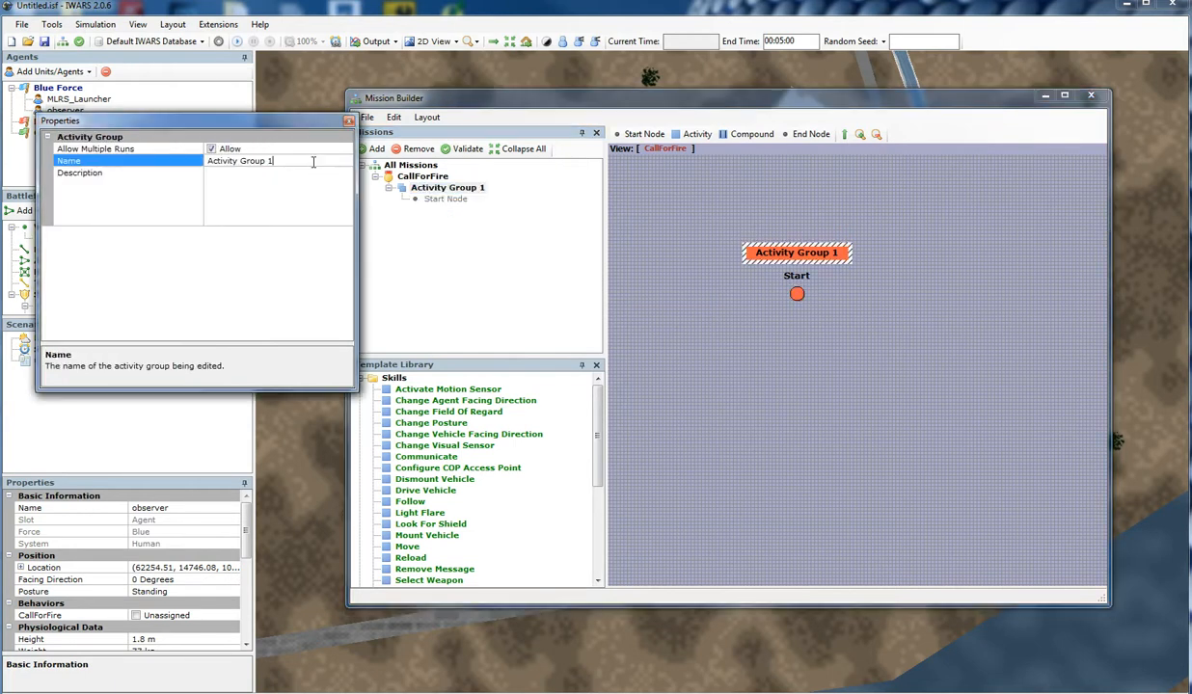
type("CallForFireAct")
left_click(152, 161)
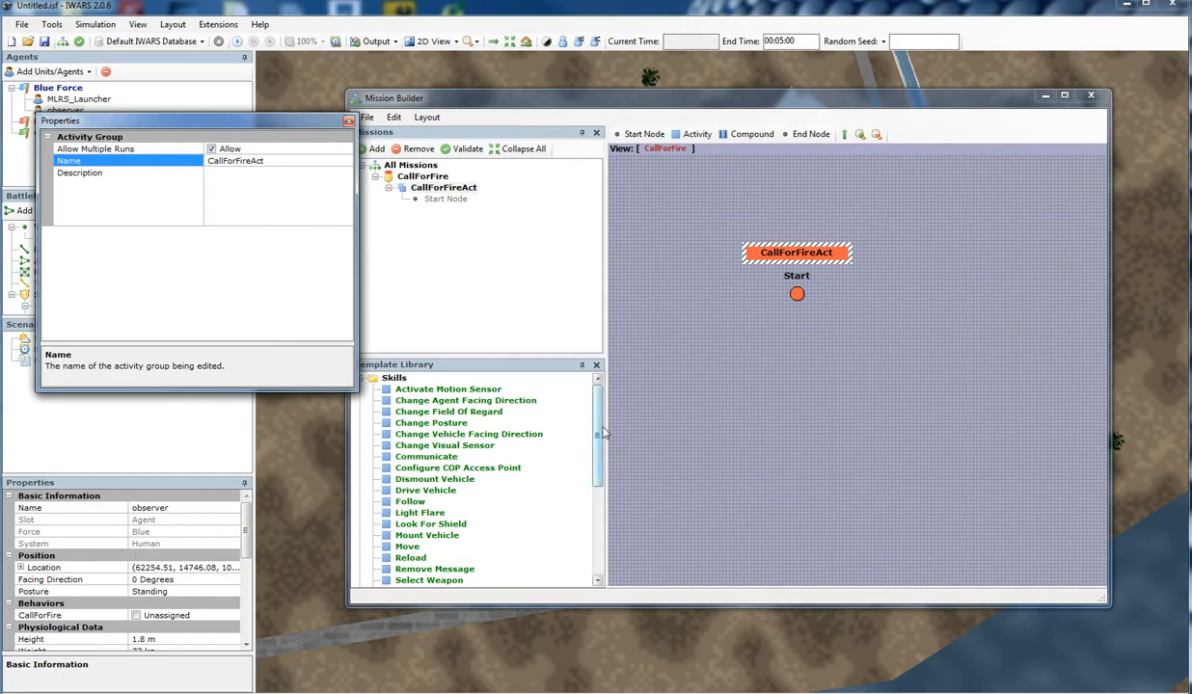
Step: Place the Call For Indirect Fire template from the Shoot category below the start node
left_click_drag(599, 434, 596, 512)
left_click(359, 525)
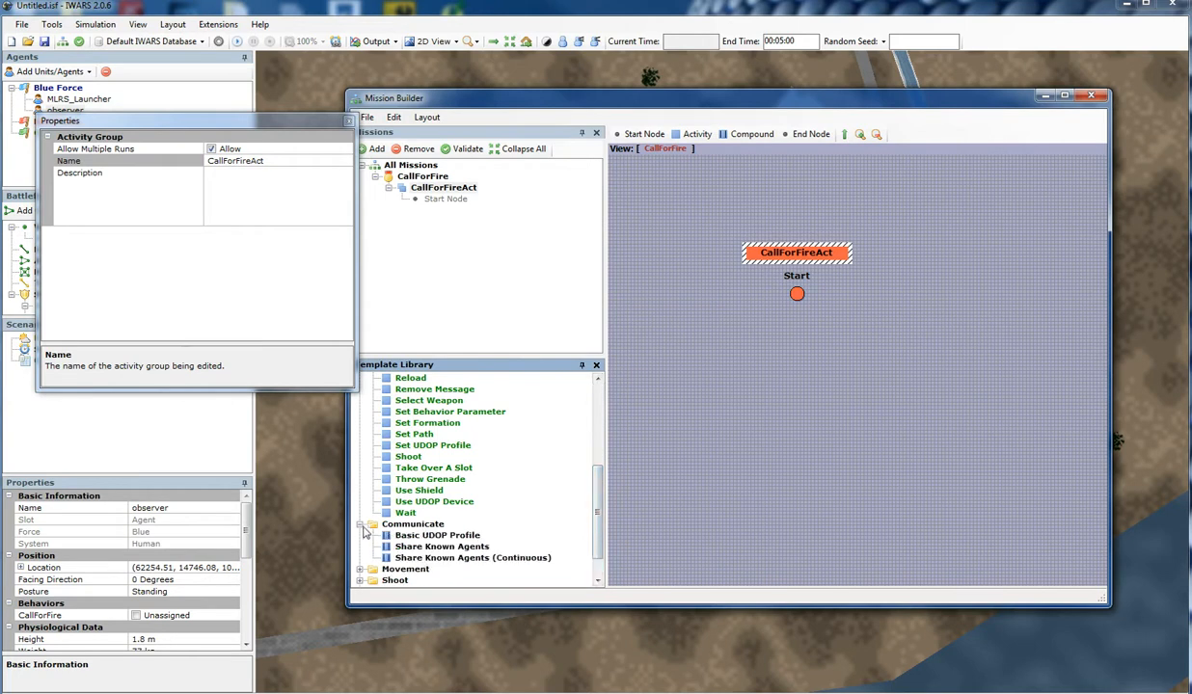
left_click_drag(597, 491, 595, 520)
left_click(438, 423)
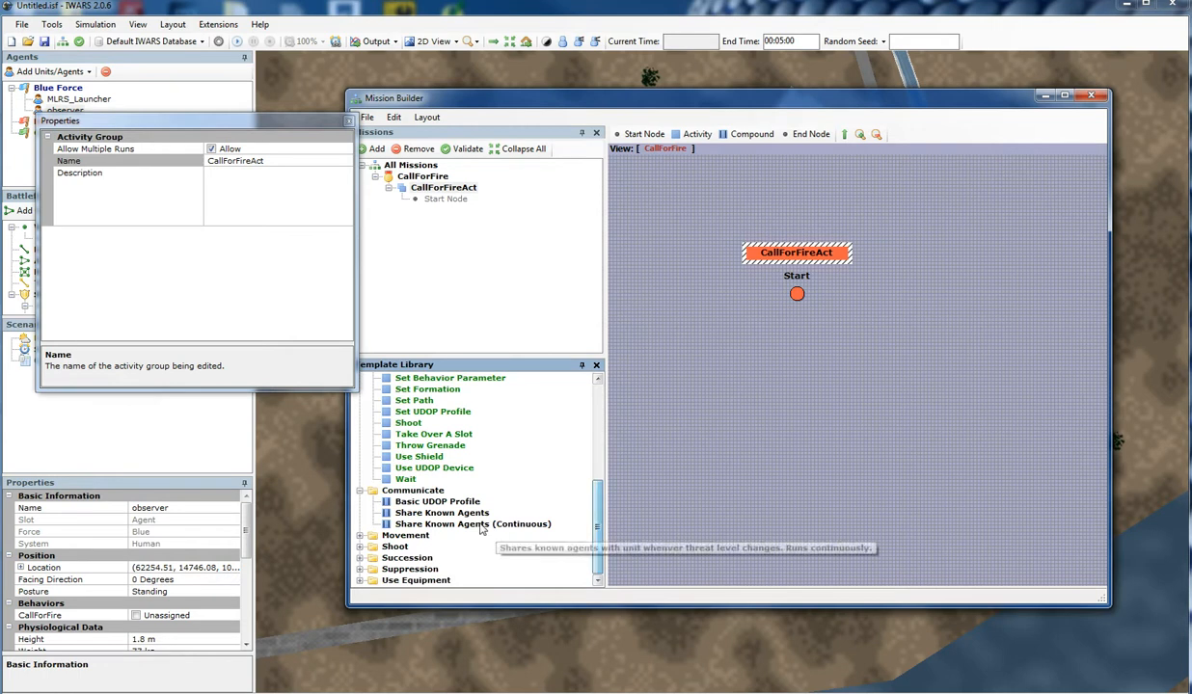
left_click(357, 544)
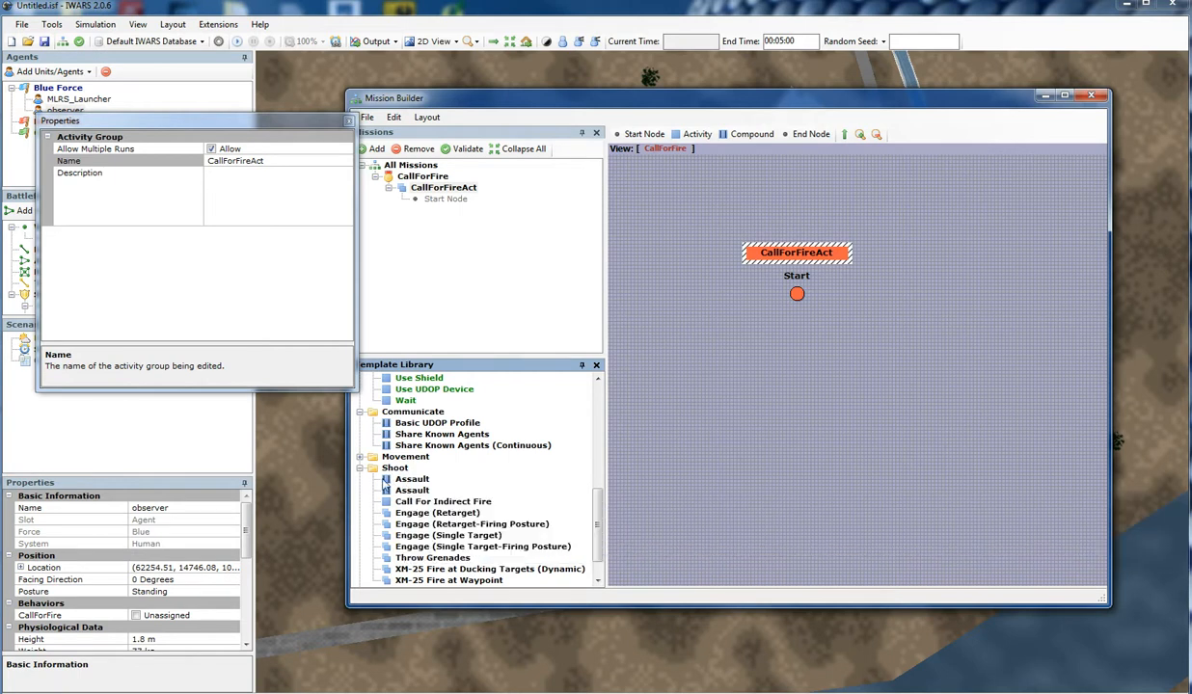
left_click_drag(407, 500, 796, 344)
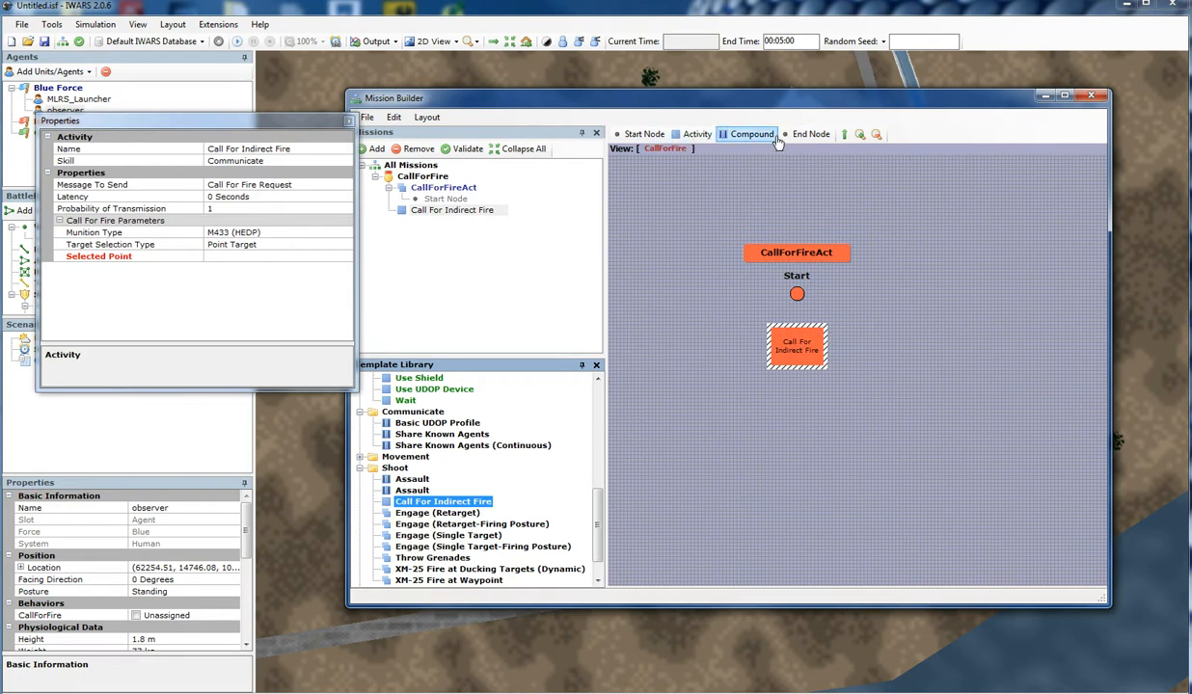
Step: Place an end node below Call For Indirect Fire and connect start node, activity and end node in sequence
left_click_drag(808, 136, 810, 137)
left_click_drag(761, 403, 804, 424)
left_click_drag(797, 297, 803, 431)
left_click_drag(800, 355, 804, 432)
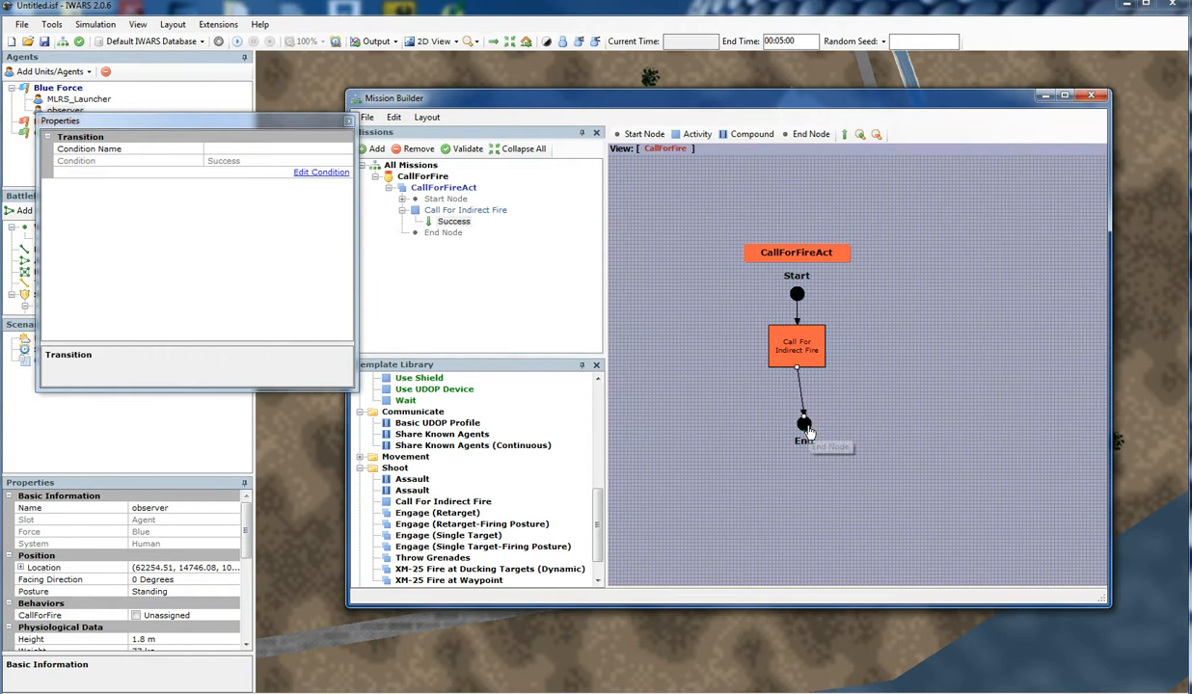
Step: Add a START control to the CallForFireAct activity group with the On Enter condition
left_click(801, 352)
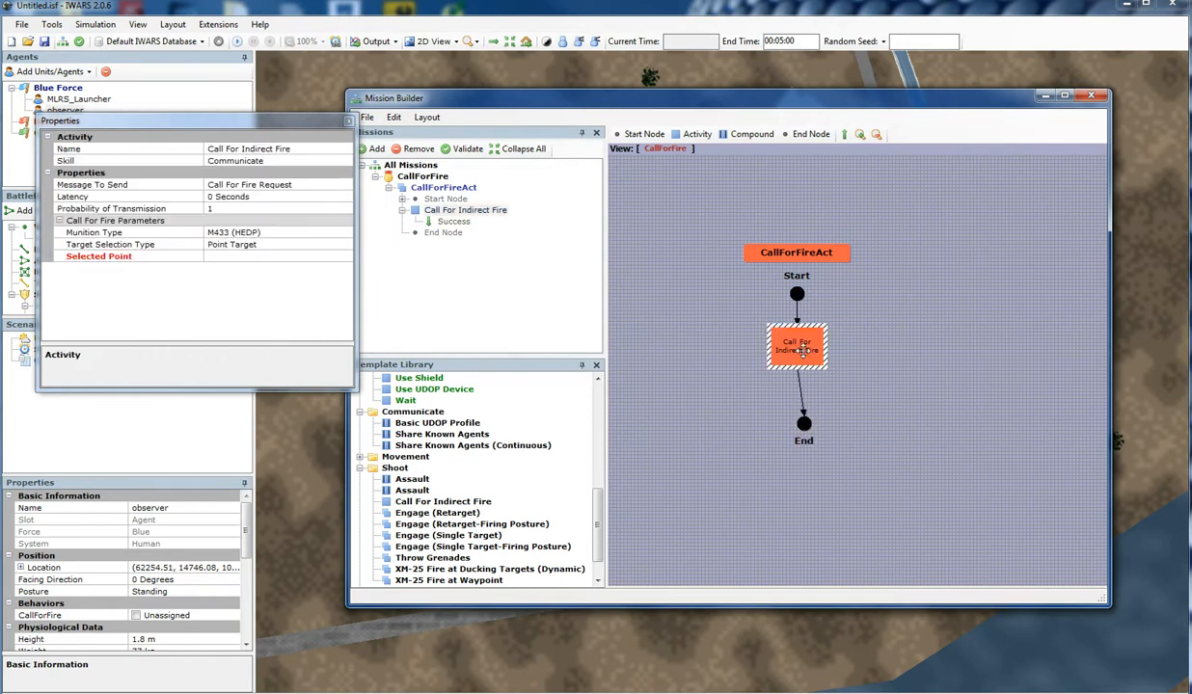
left_click(816, 256)
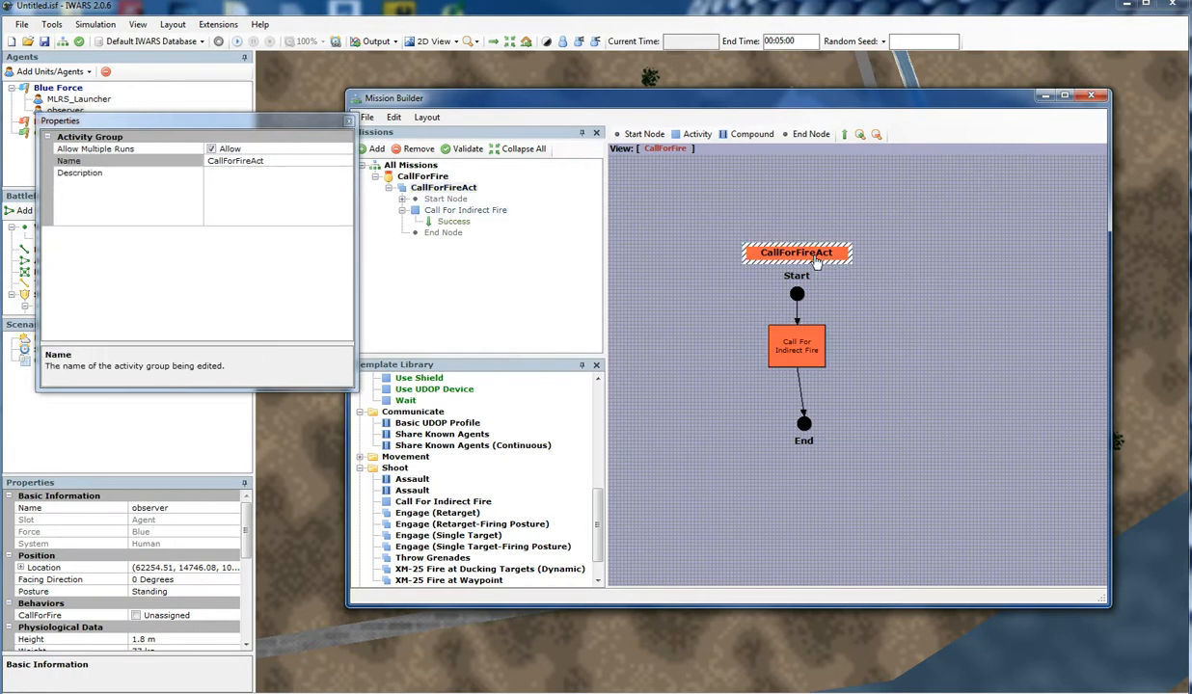
right_click(455, 189)
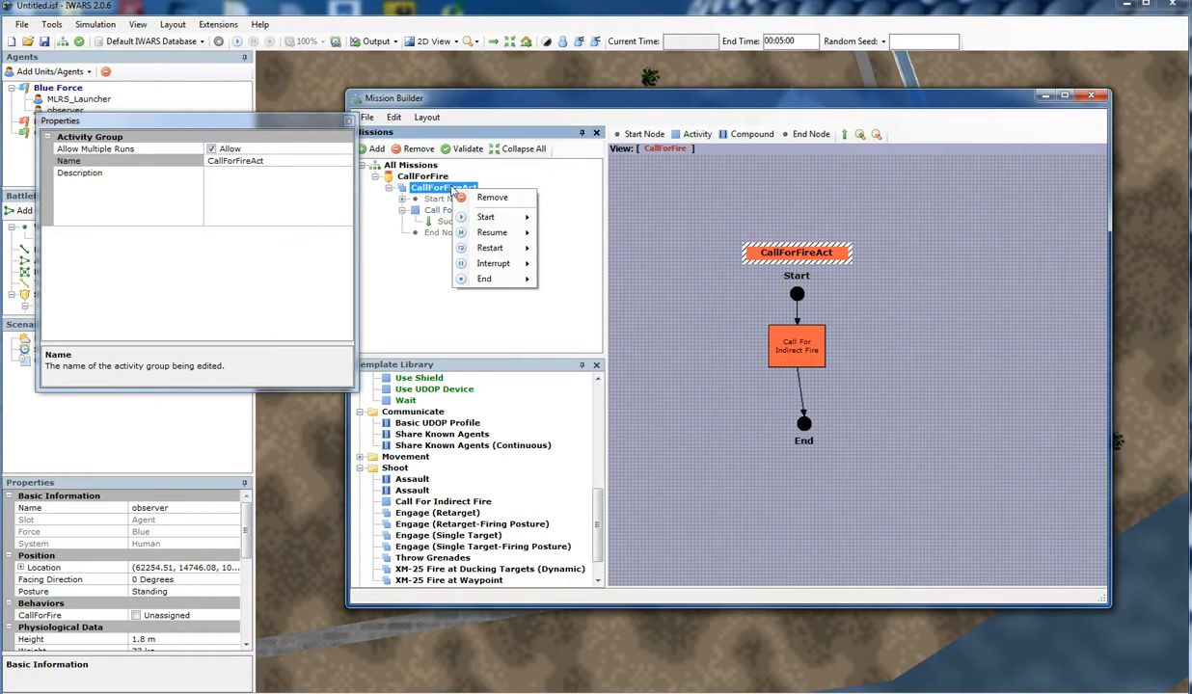
mouse_move(472, 218)
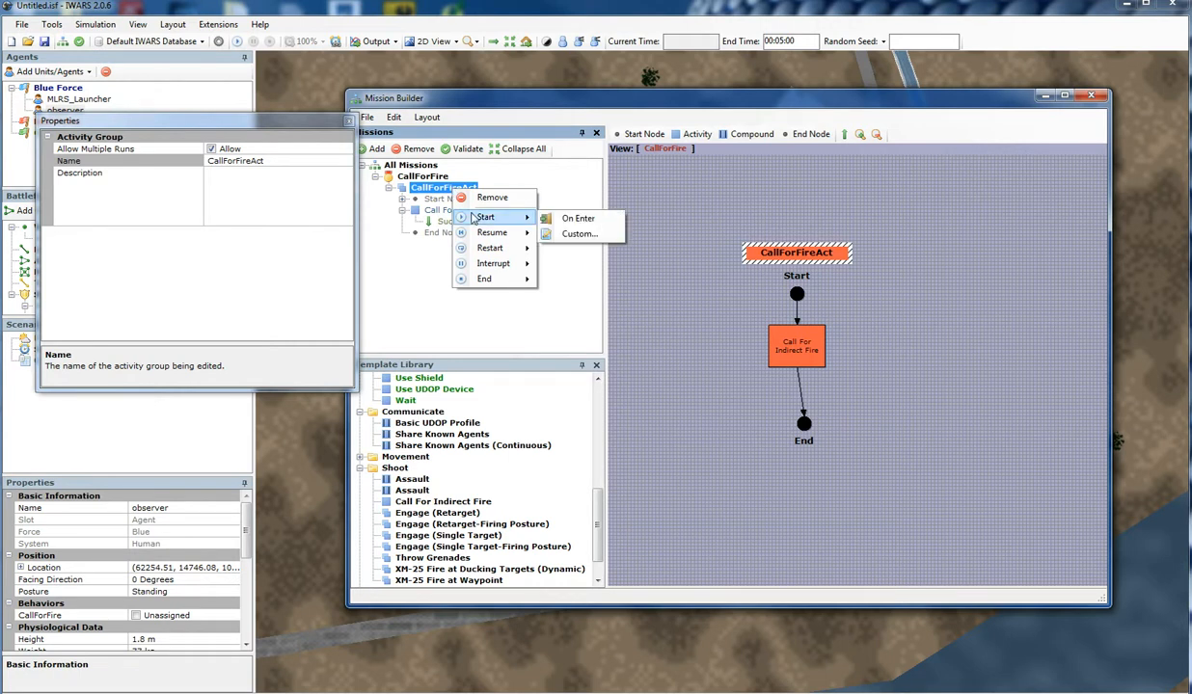
left_click(578, 217)
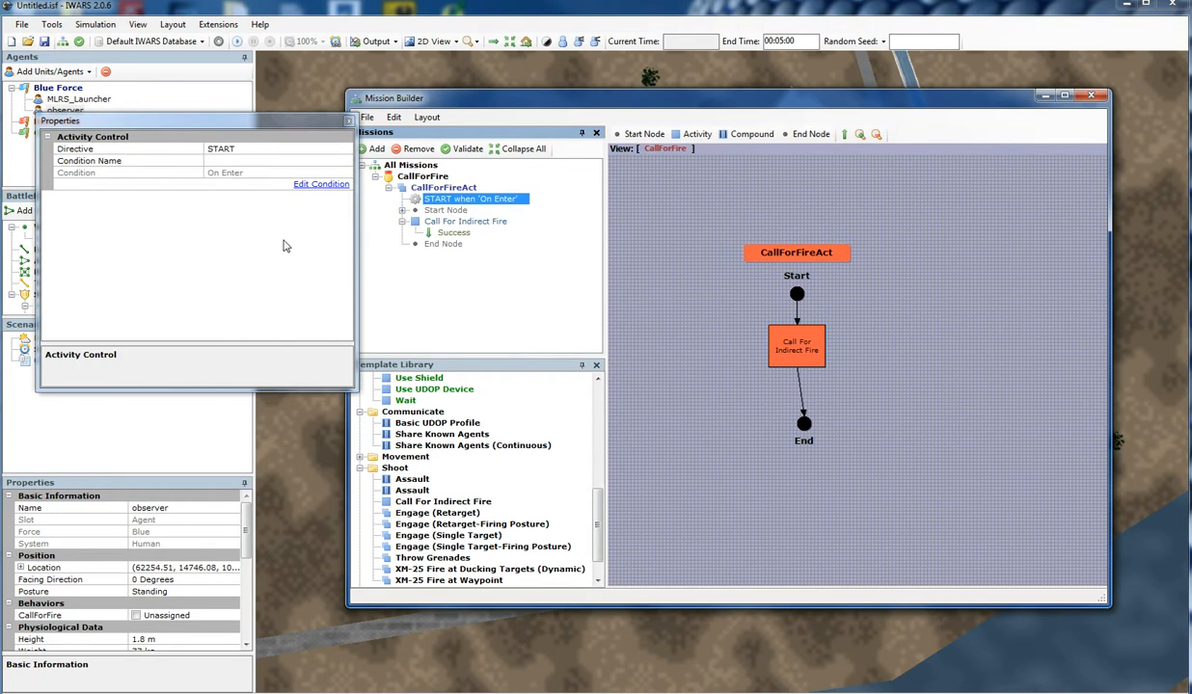
Step: Set the Call For Indirect Fire activity's latency to 10 seconds
left_click(774, 333)
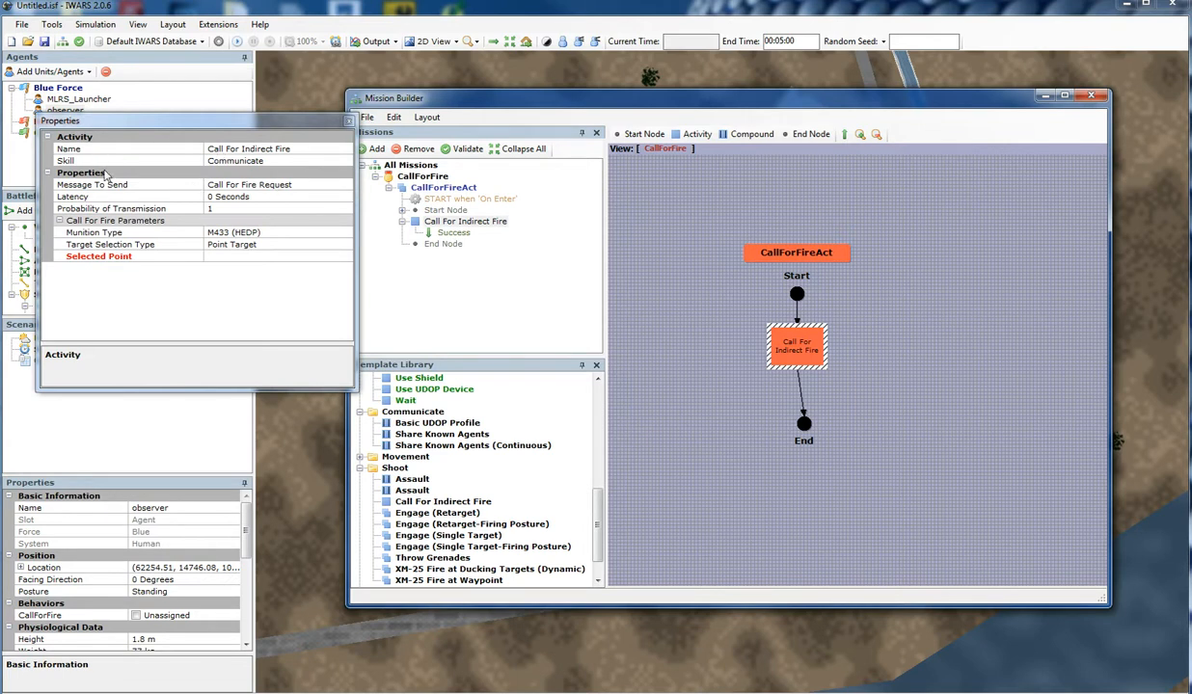
left_click(216, 198)
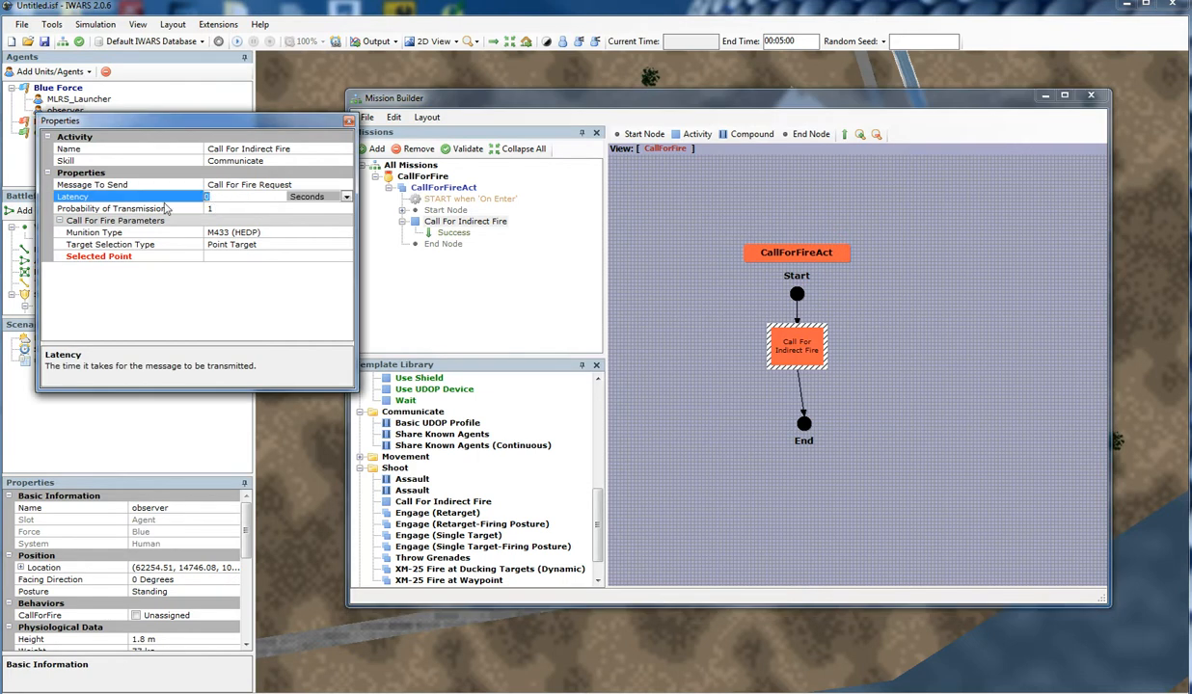
type("10")
Step: Keep Point Target as the activity's target selection type and choose waypoint TRP101 as its selected point
left_click(260, 244)
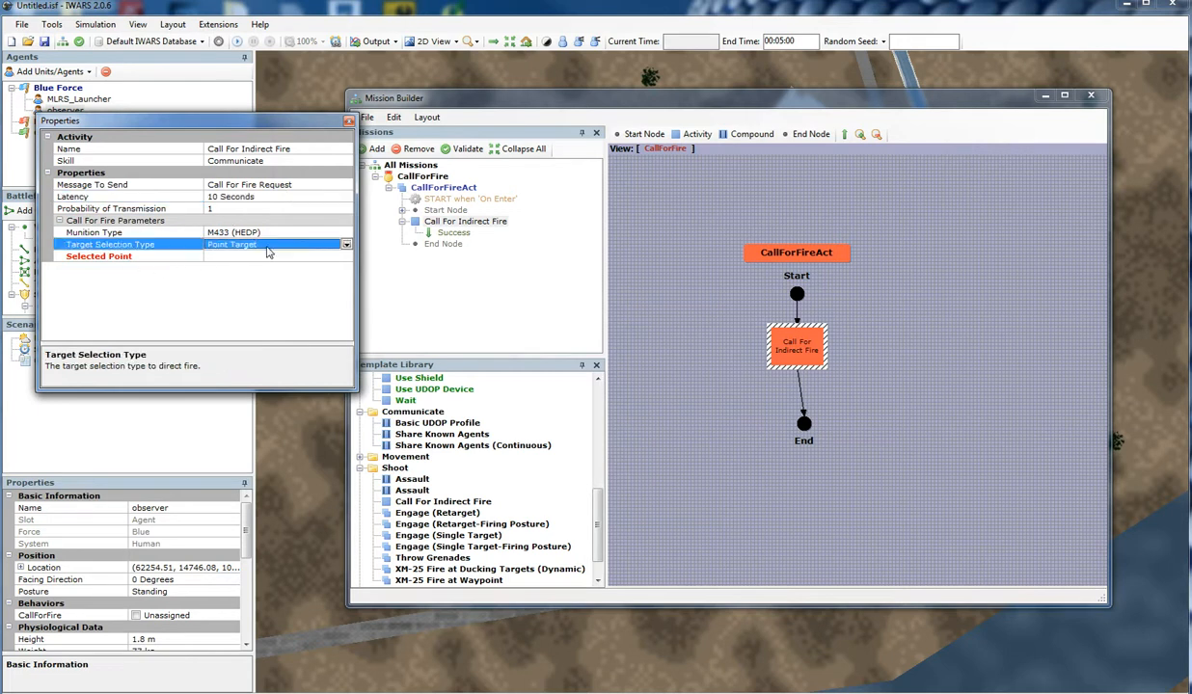
left_click(337, 242)
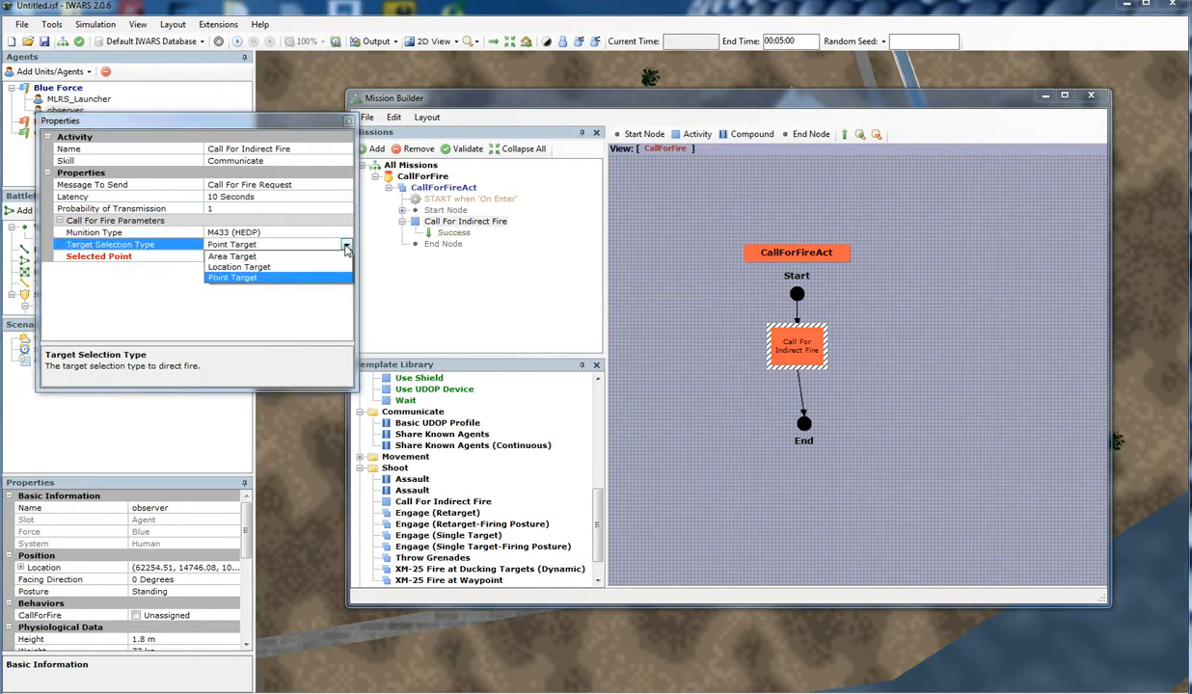
left_click(267, 279)
left_click(270, 256)
left_click(338, 256)
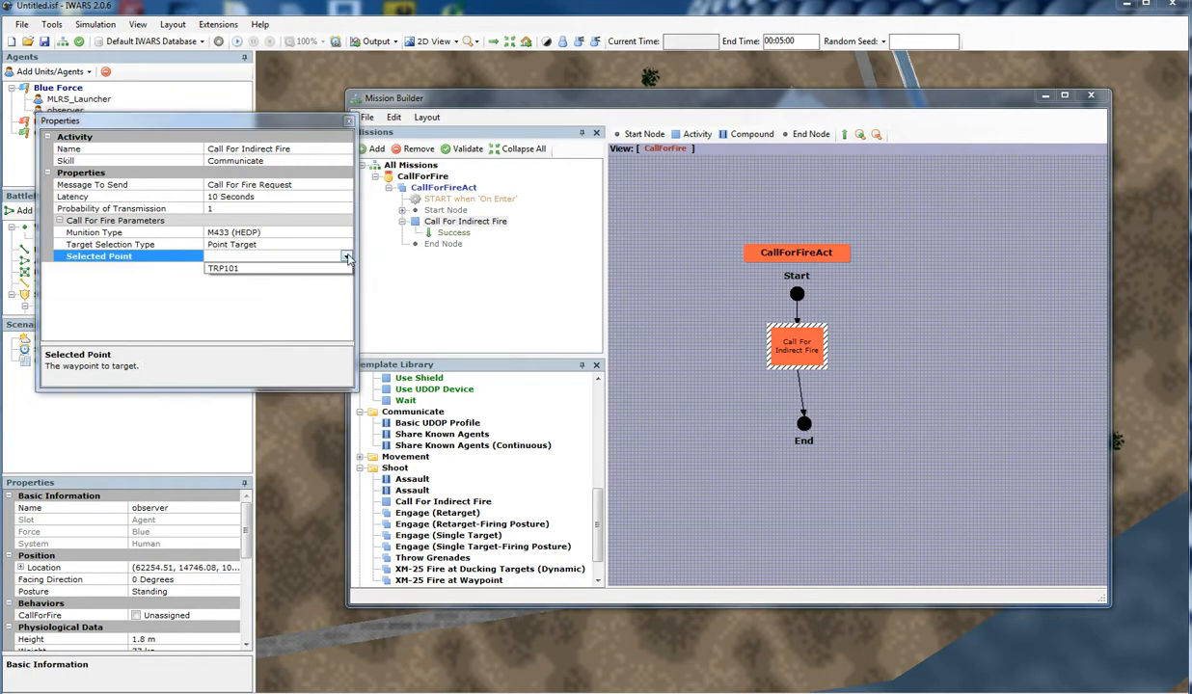
left_click(247, 269)
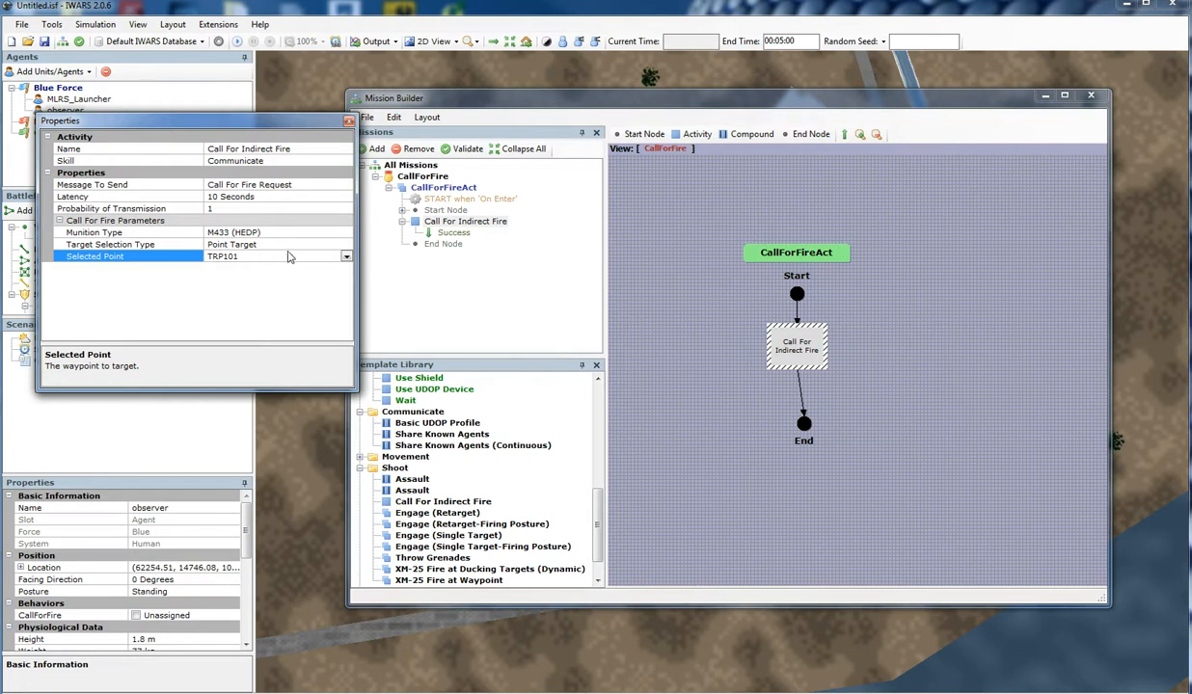
Step: Assign the CallForFire mission to the Blue Force observer agent
left_click(424, 179)
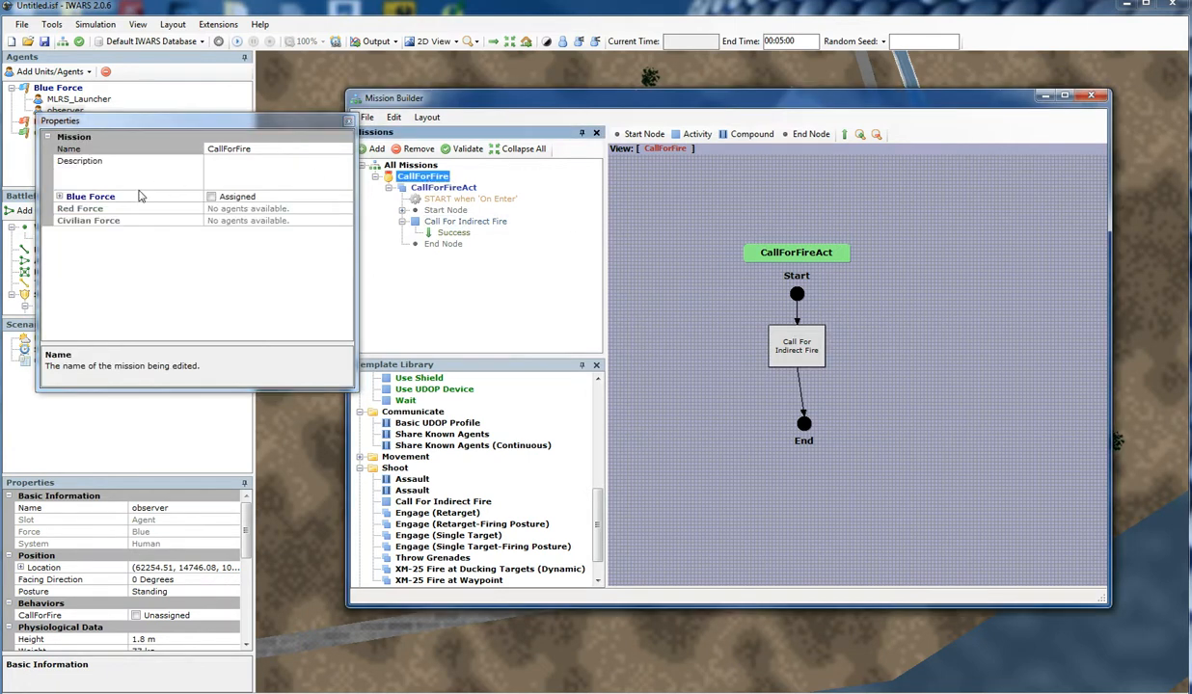
left_click(59, 197)
left_click(211, 208)
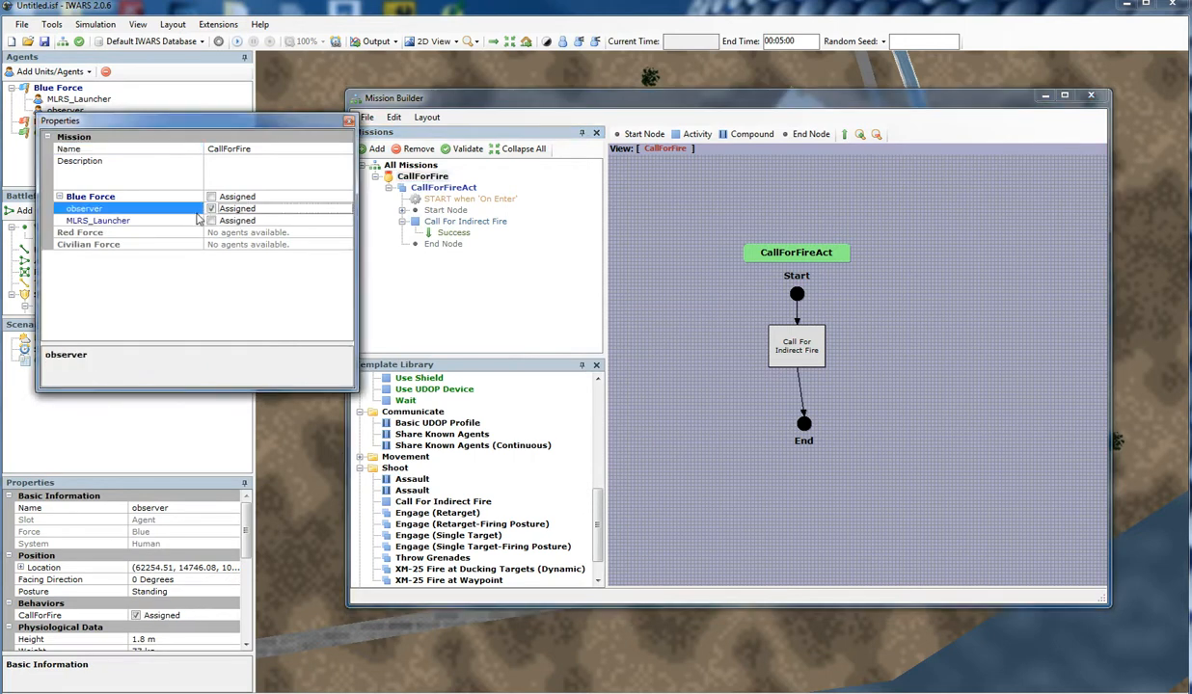
Step: Add a second mission named MLRSFireMission and assign it to the MLRS_Launcher agent
double_click(394, 178)
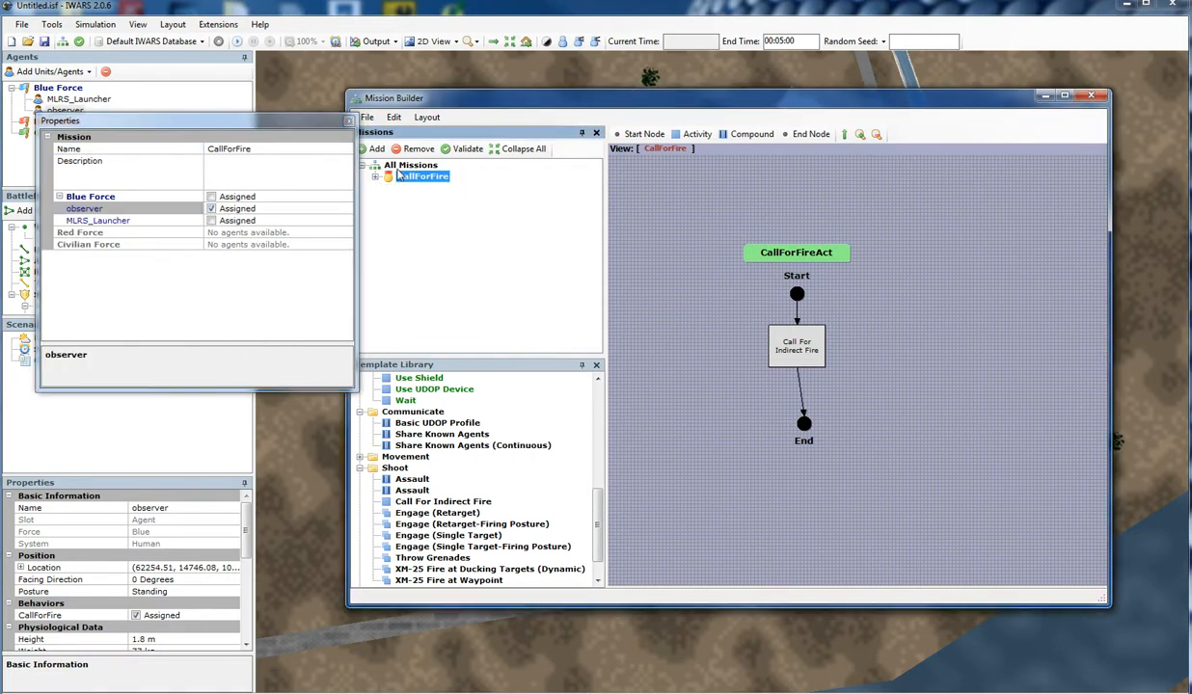
left_click(410, 166)
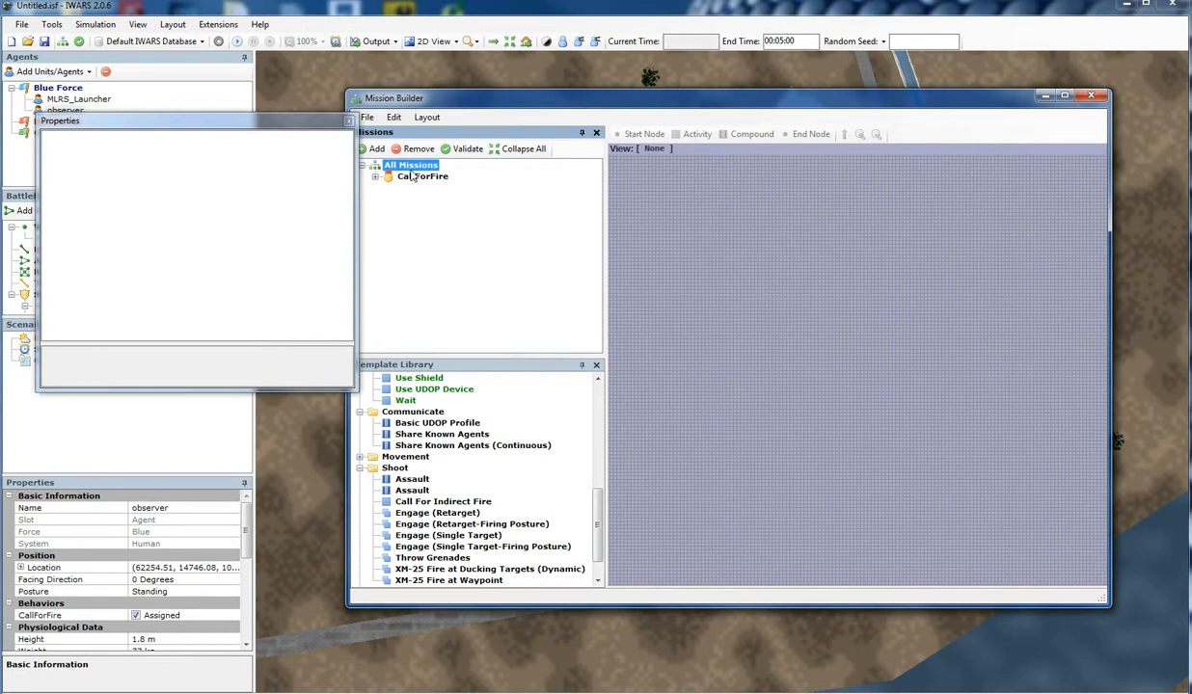
left_click(368, 148)
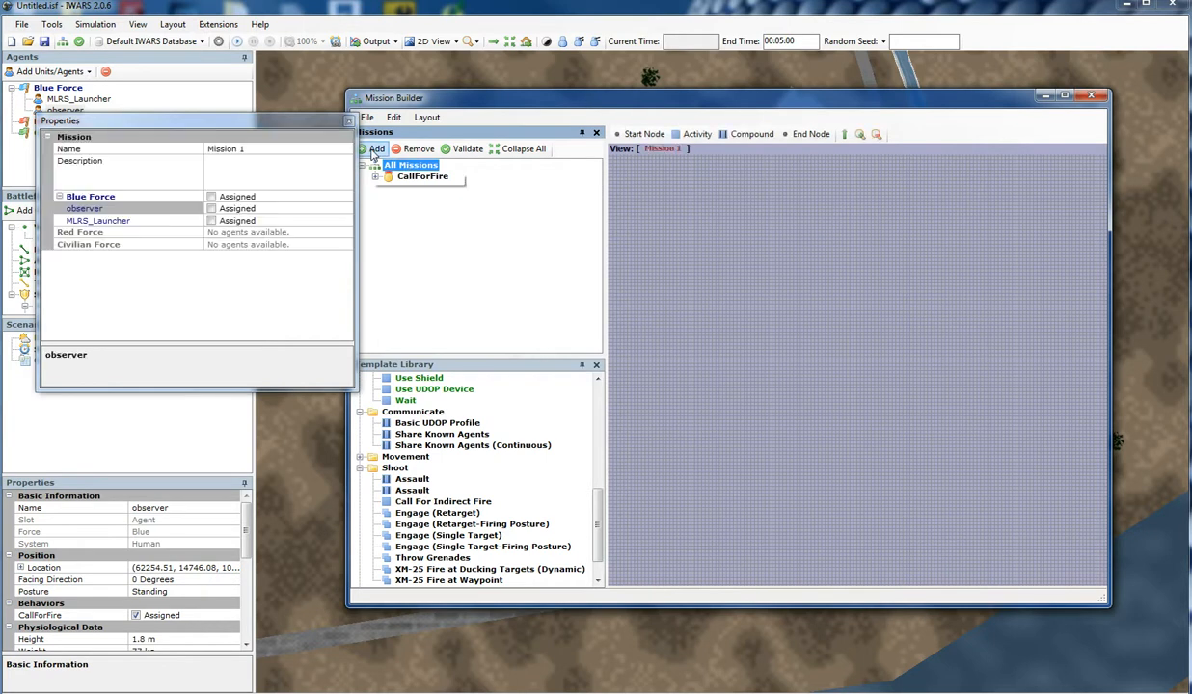
left_click(282, 150)
left_click_drag(282, 149, 178, 159)
type("MLR")
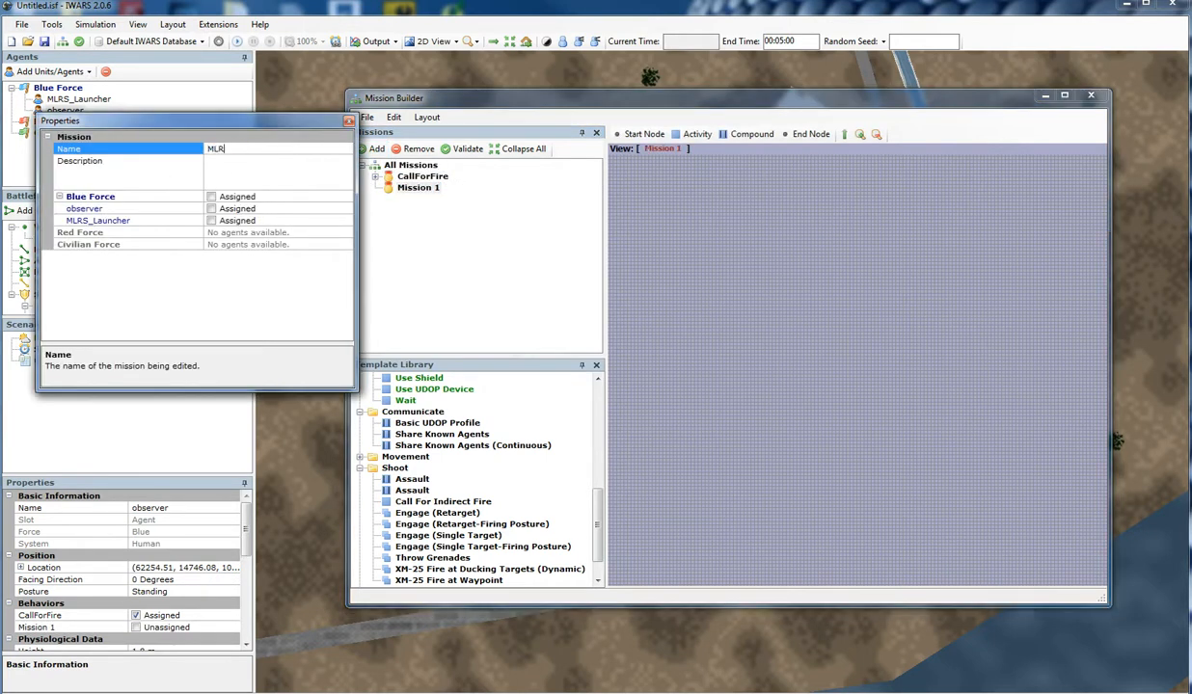
type("SFireMission")
key("Return")
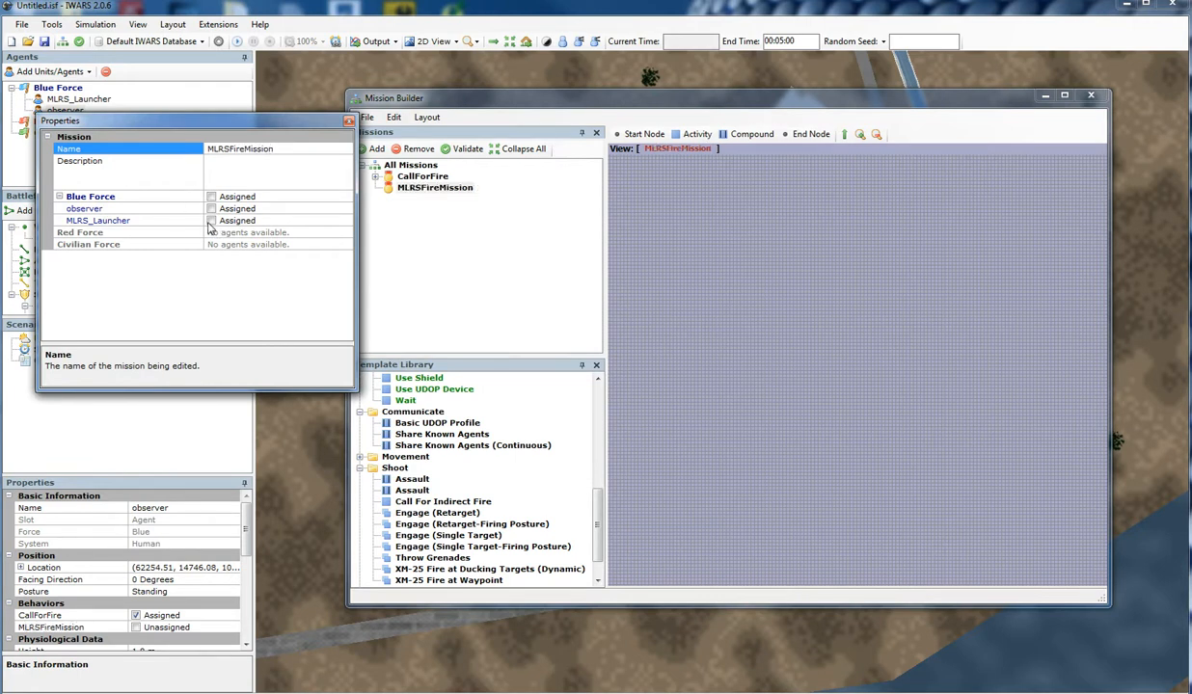
left_click(213, 223)
Step: Place a start node and an end node below it in the MLRSFireMission diagram
left_click(432, 189)
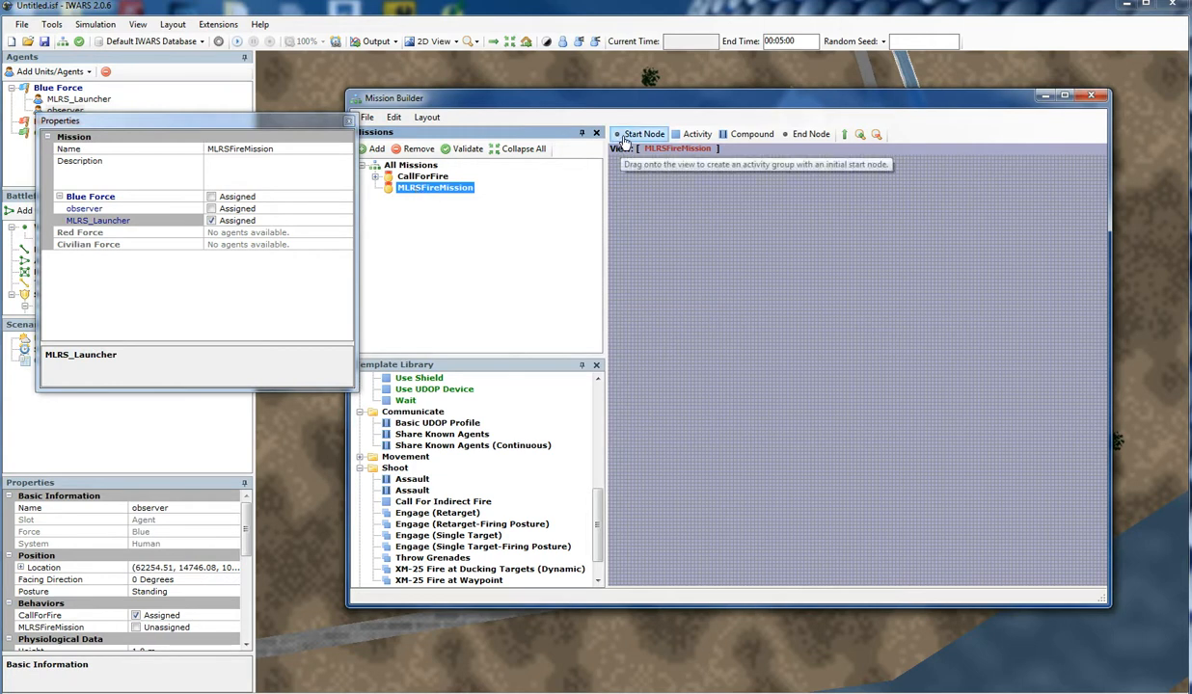
left_click_drag(624, 141, 768, 251)
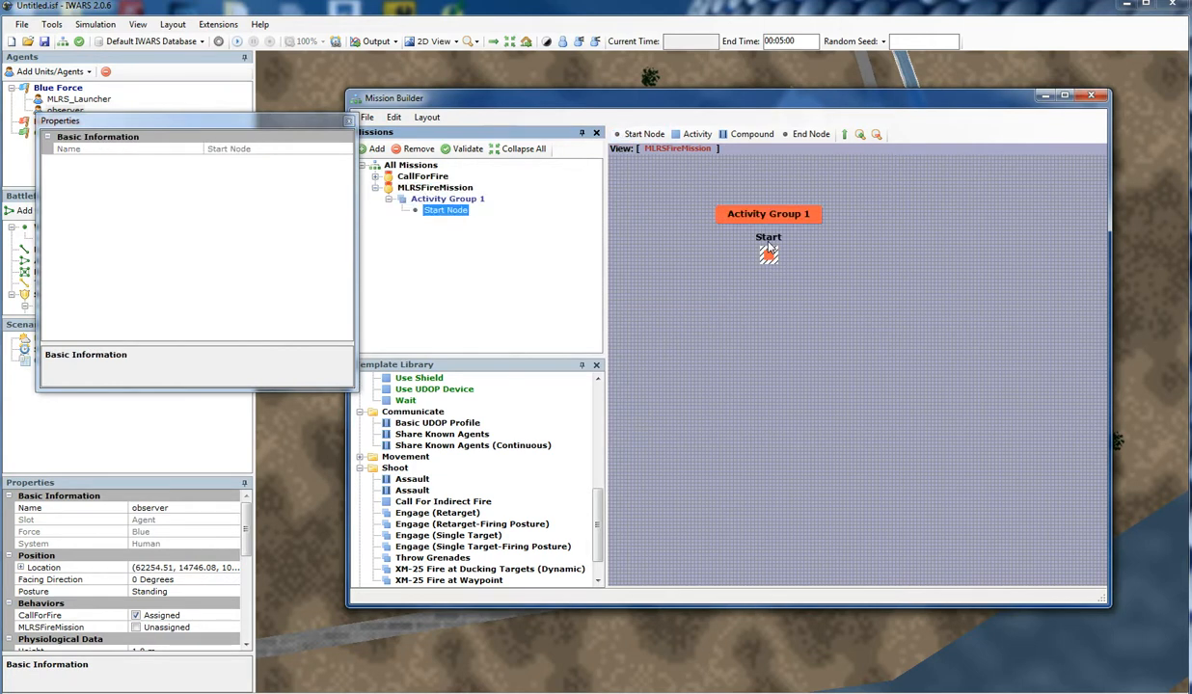
left_click_drag(811, 134, 754, 320)
Step: Add a START control to MLRSFireMission's activity group with the On Enter condition
left_click(442, 197)
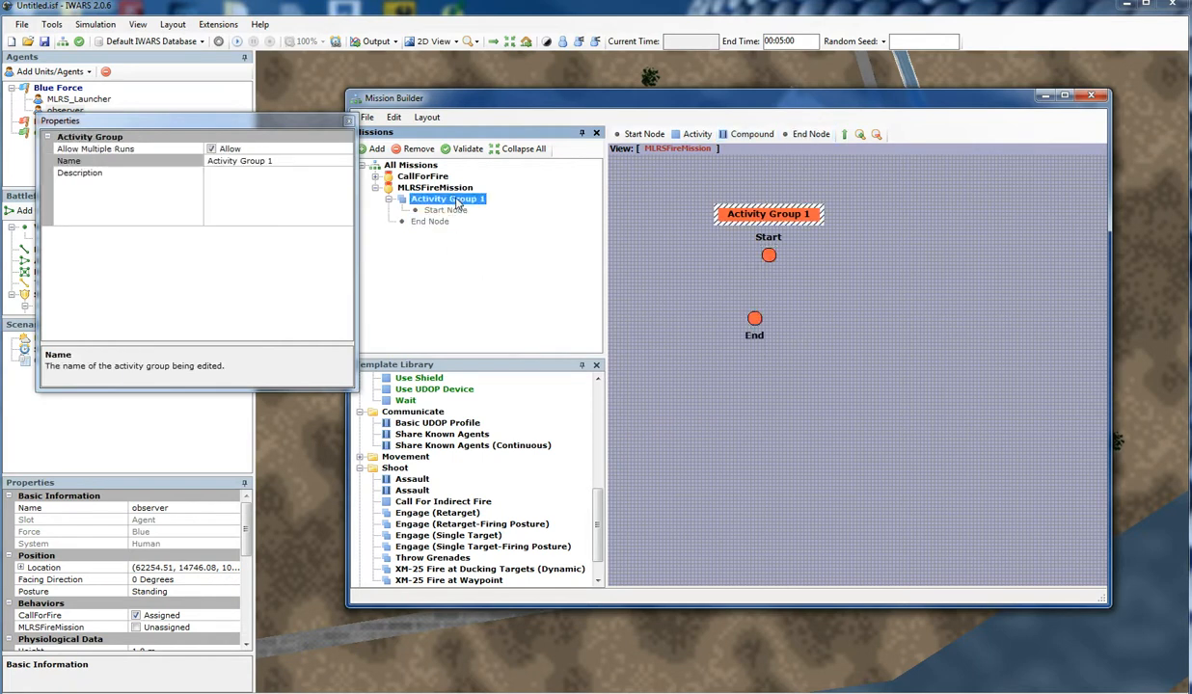
right_click(430, 201)
mouse_move(459, 227)
left_click(531, 230)
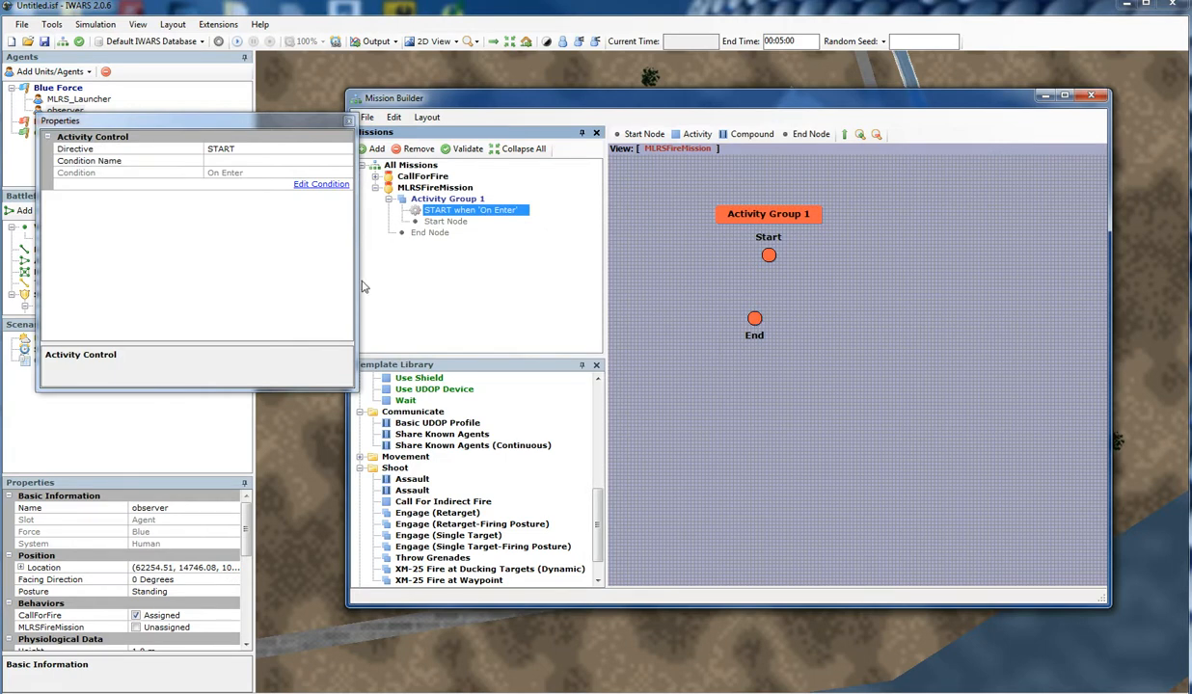
Step: Add a Shoot activity from the template library to the MLRSFireMission diagram, placed to the right of the Start and End nodes
left_click(575, 498)
scroll(540, 482, "up", 5)
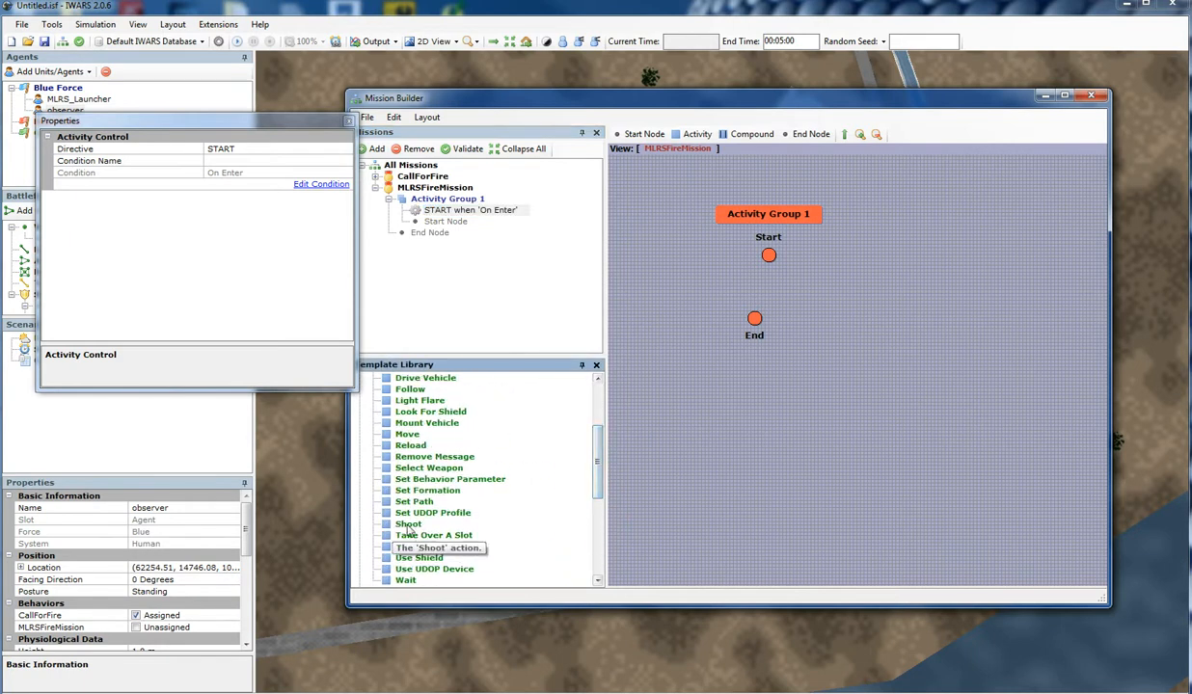
scroll(559, 474, "up", 3)
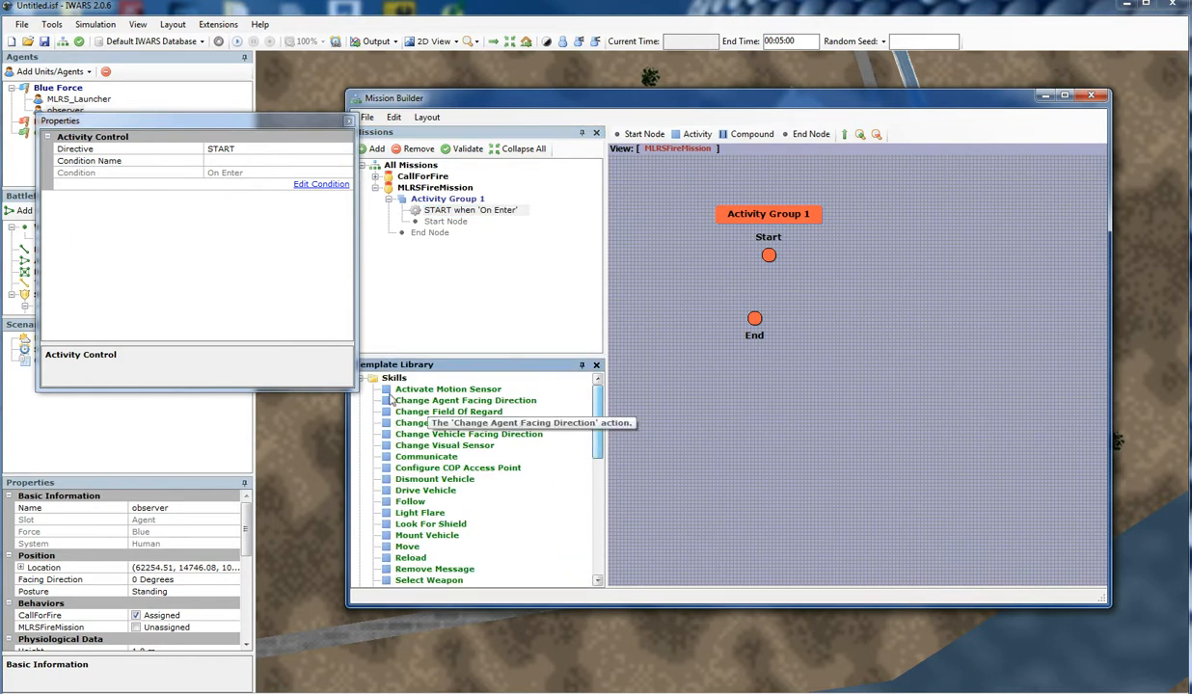
scroll(424, 492, "down", 4)
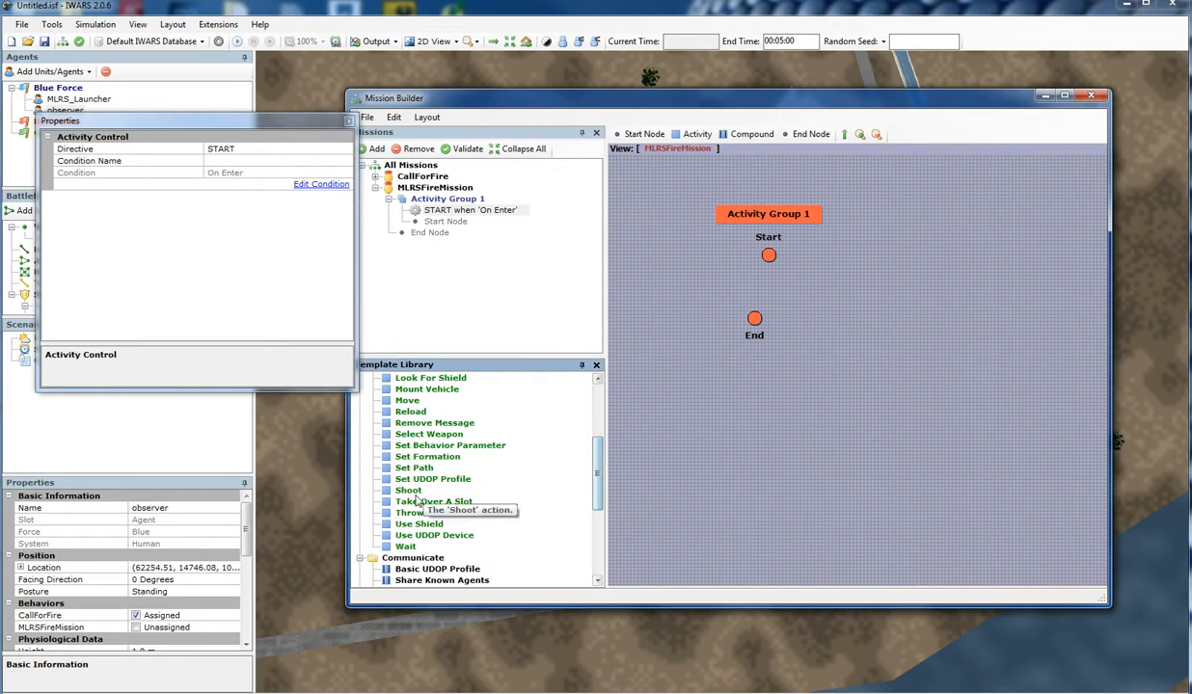
left_click_drag(423, 497, 737, 276)
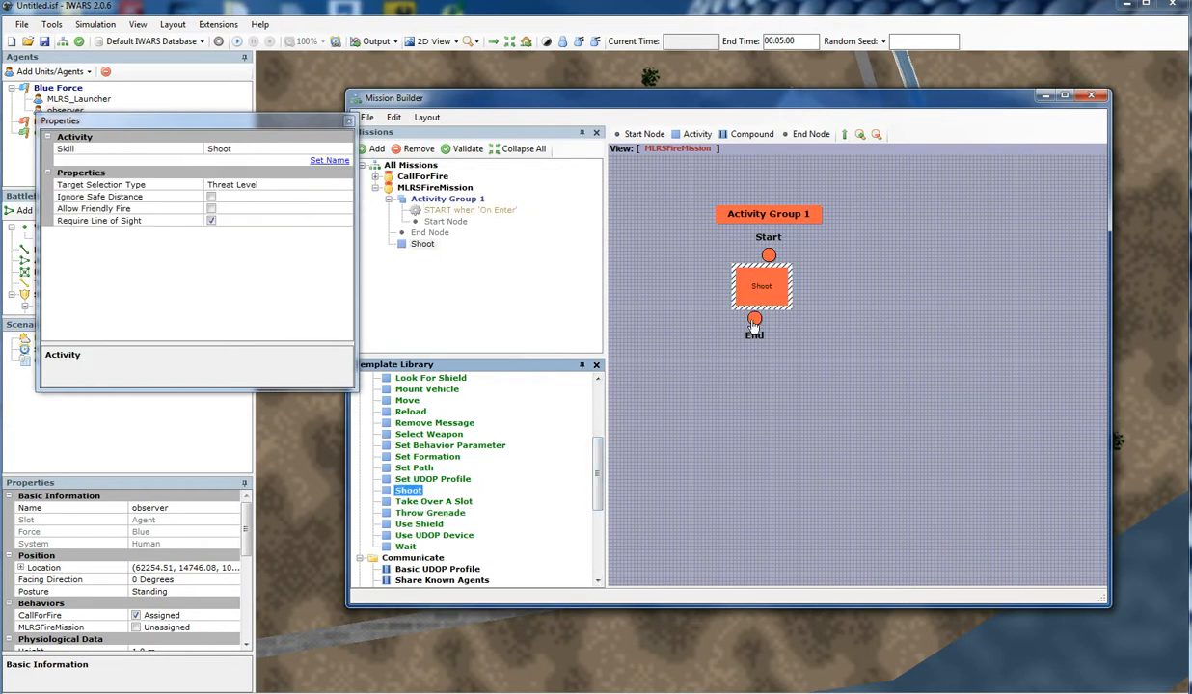
left_click(753, 327)
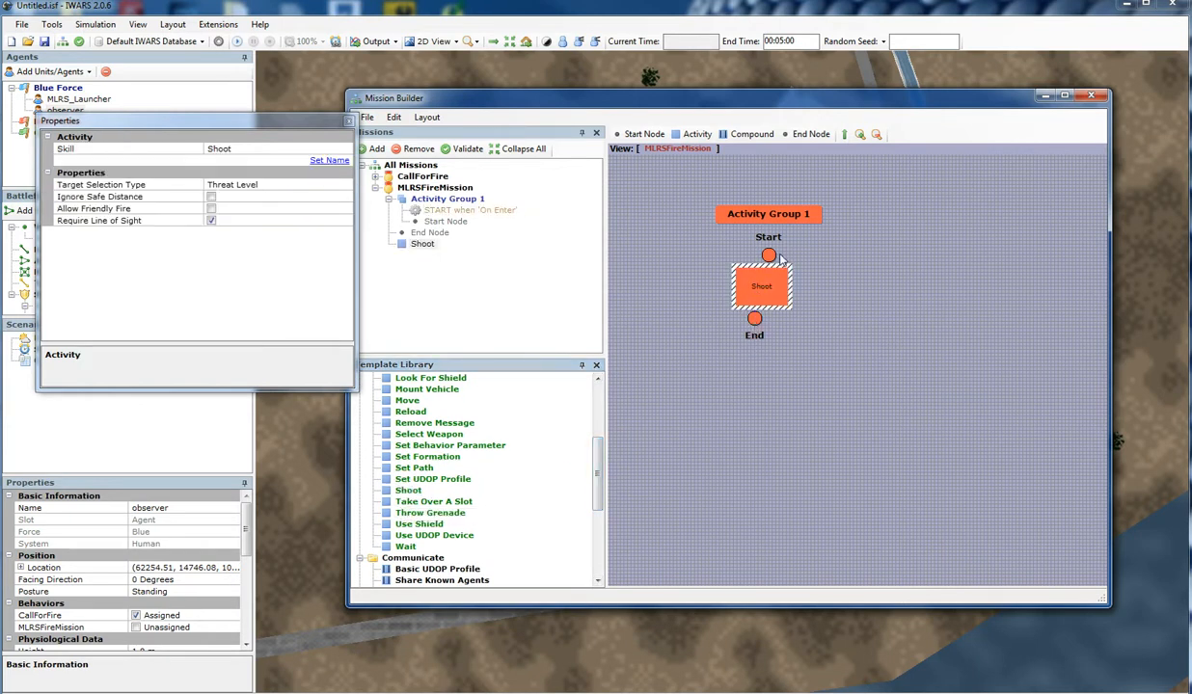
left_click_drag(760, 285, 859, 307)
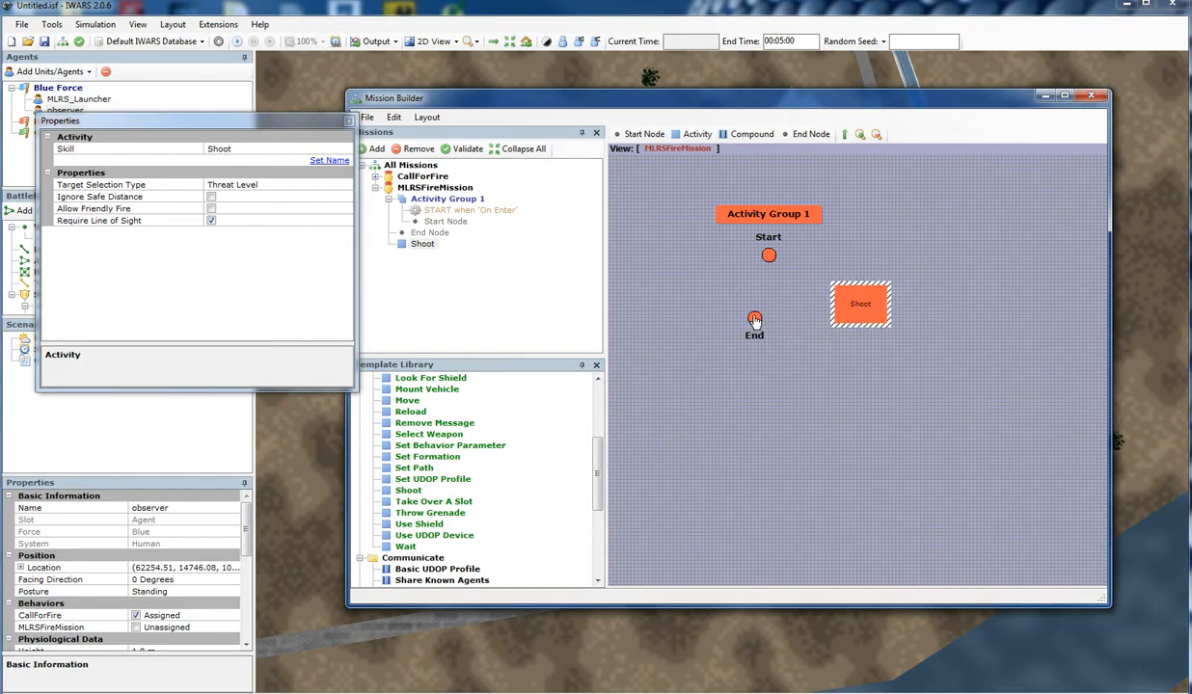
Step: Connect Start to Shoot and Shoot to End with transitions, and reposition the Shoot activity left of the two nodes
left_click_drag(754, 321, 764, 366)
left_click_drag(768, 256, 754, 319)
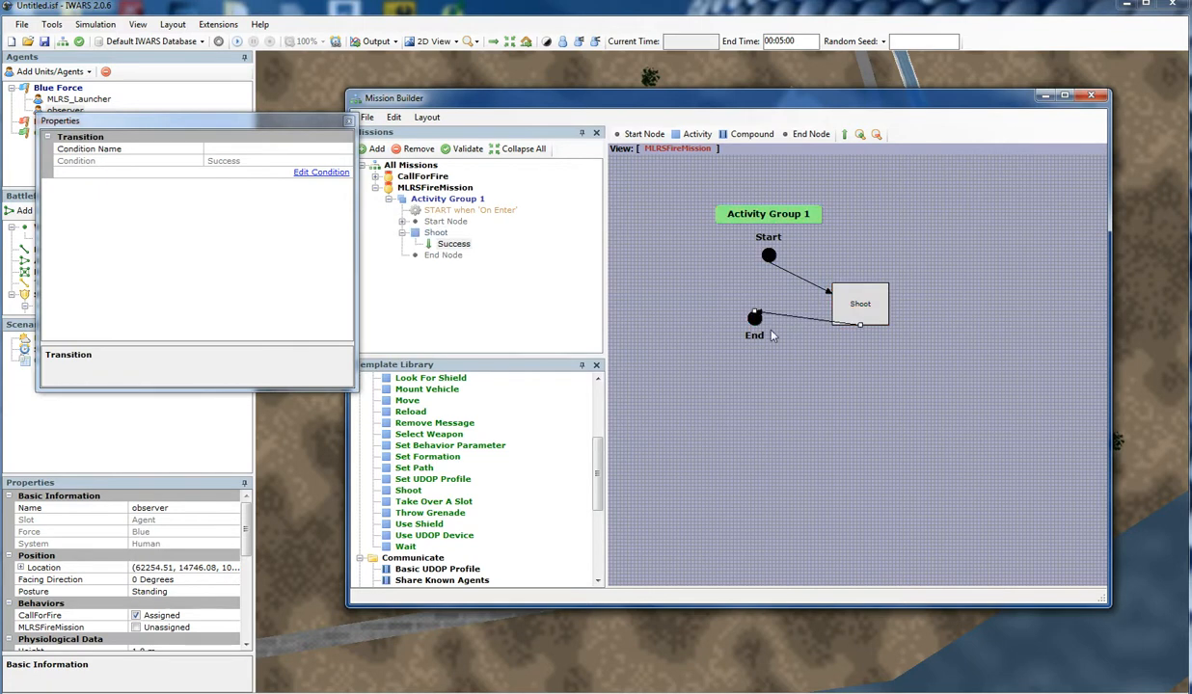
left_click_drag(869, 296, 877, 262)
left_click(846, 308)
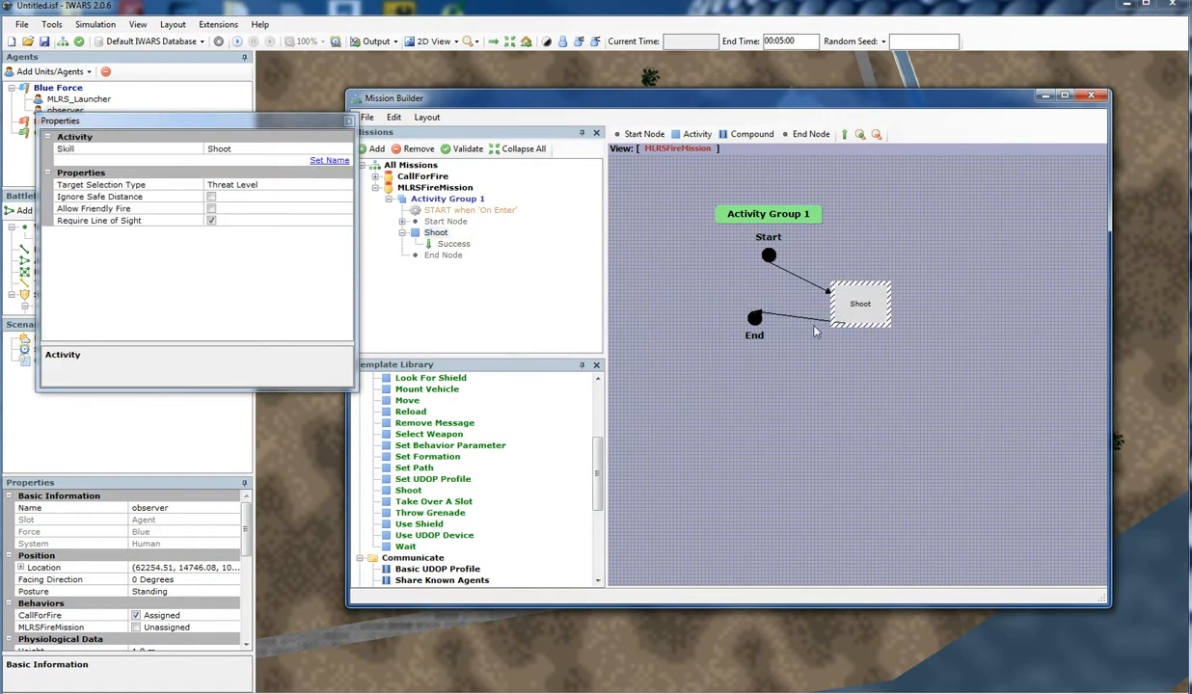
left_click_drag(849, 302, 703, 277)
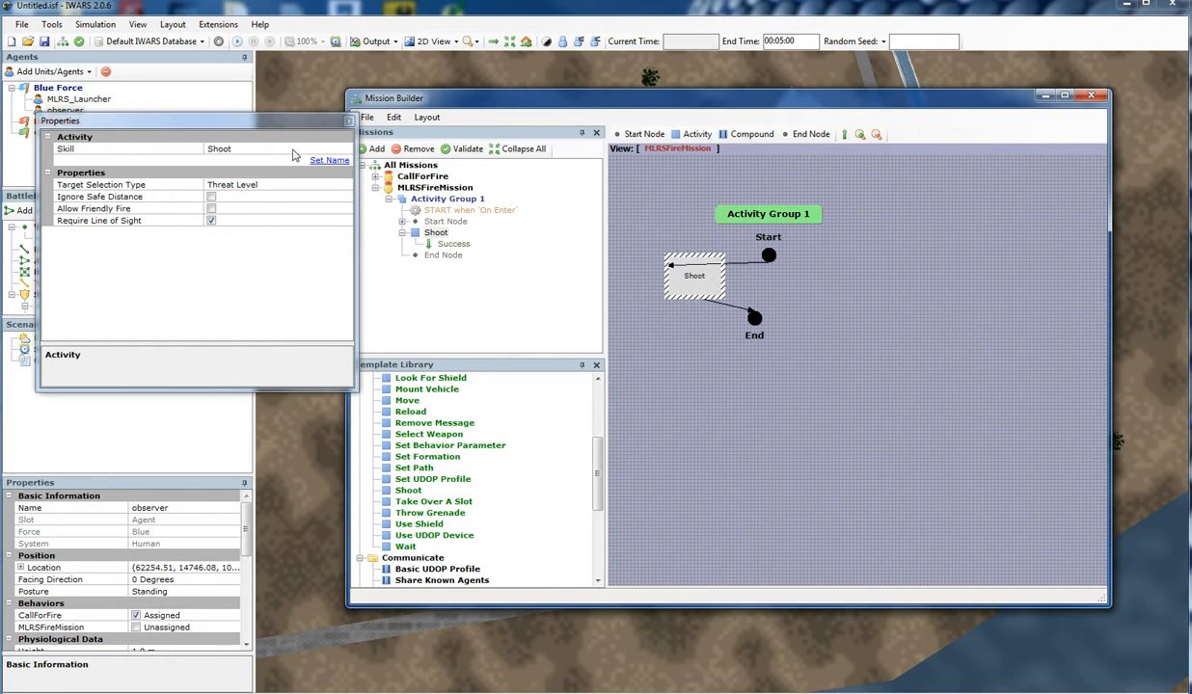
Step: Set the Shoot activity's target selection type to Waypoint Target and its selected waypoint to TRP101
left_click(227, 182)
left_click(348, 184)
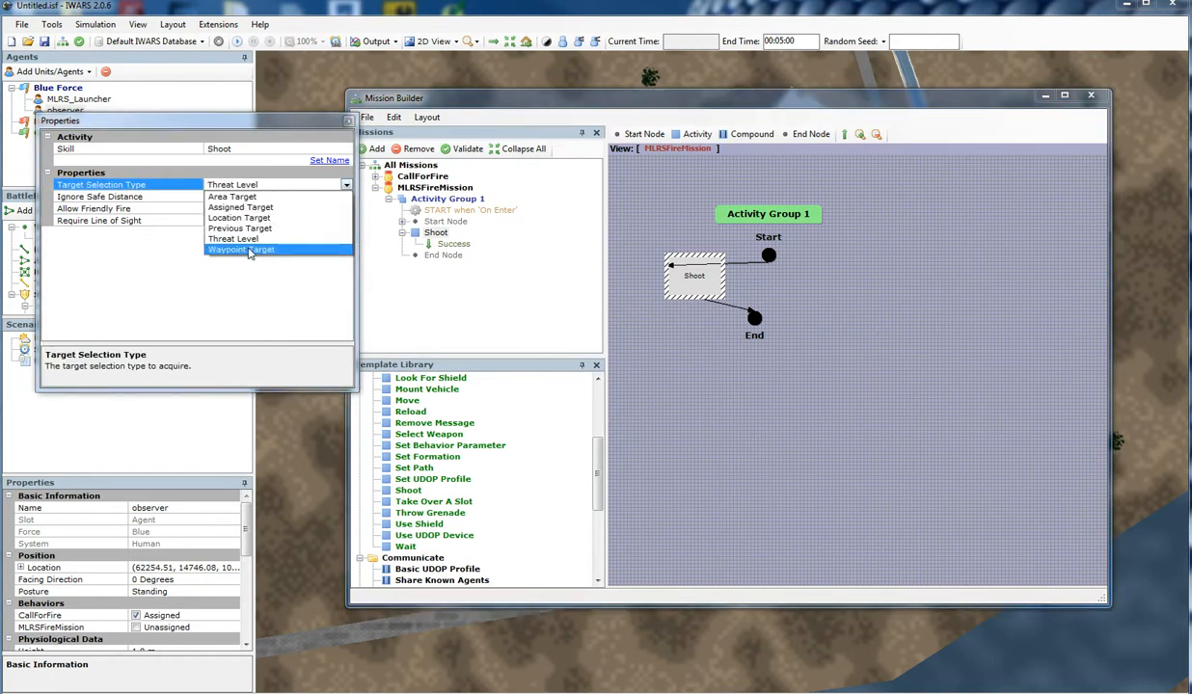
left_click(243, 249)
left_click(257, 198)
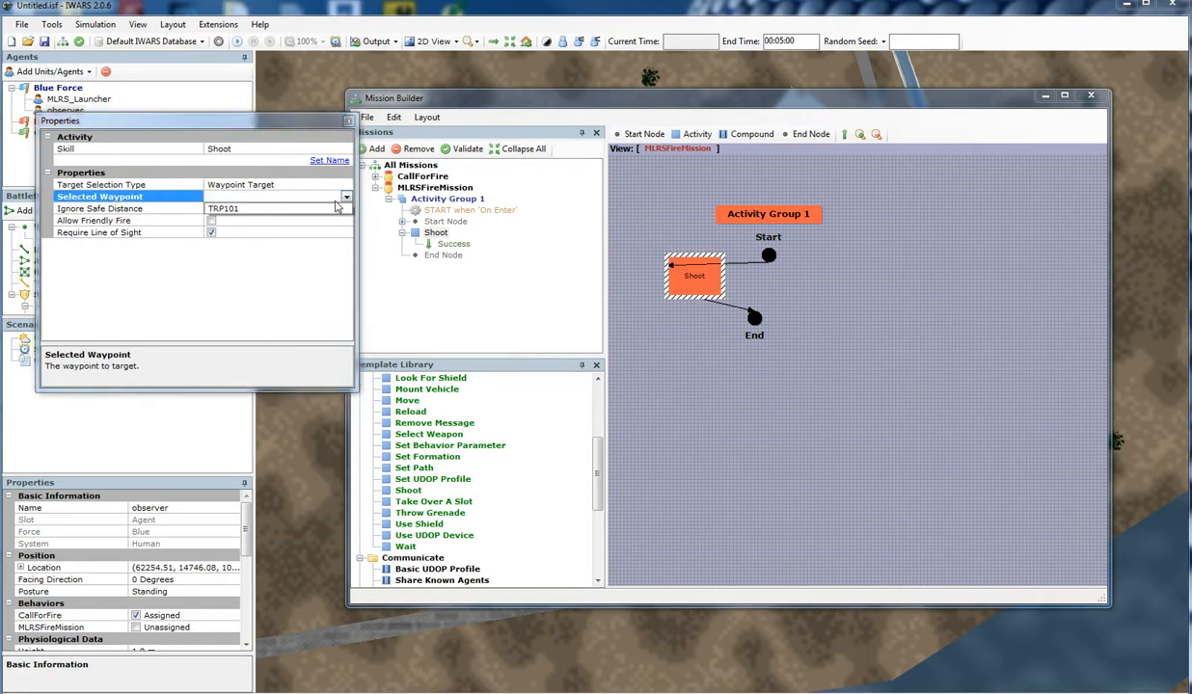
left_click(262, 212)
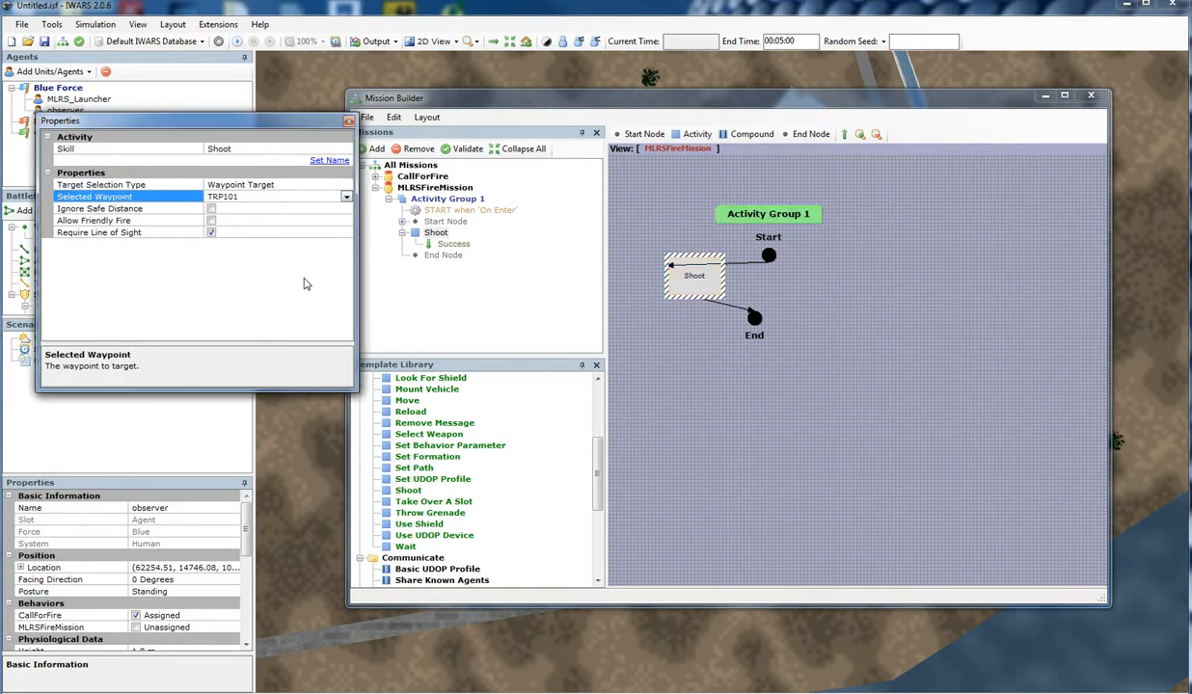
Step: For the Shoot activity, enable Ignore Safe Distance and Allow Friendly Fire, and disable Require Line of Sight
left_click(212, 209)
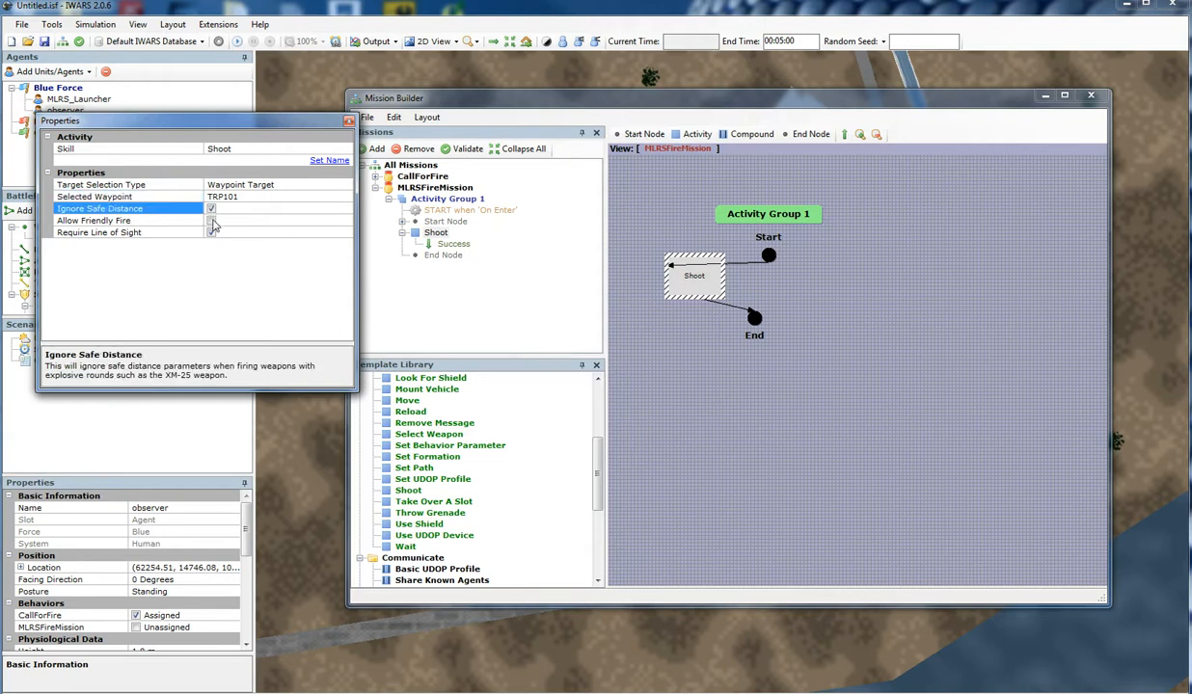
left_click(212, 221)
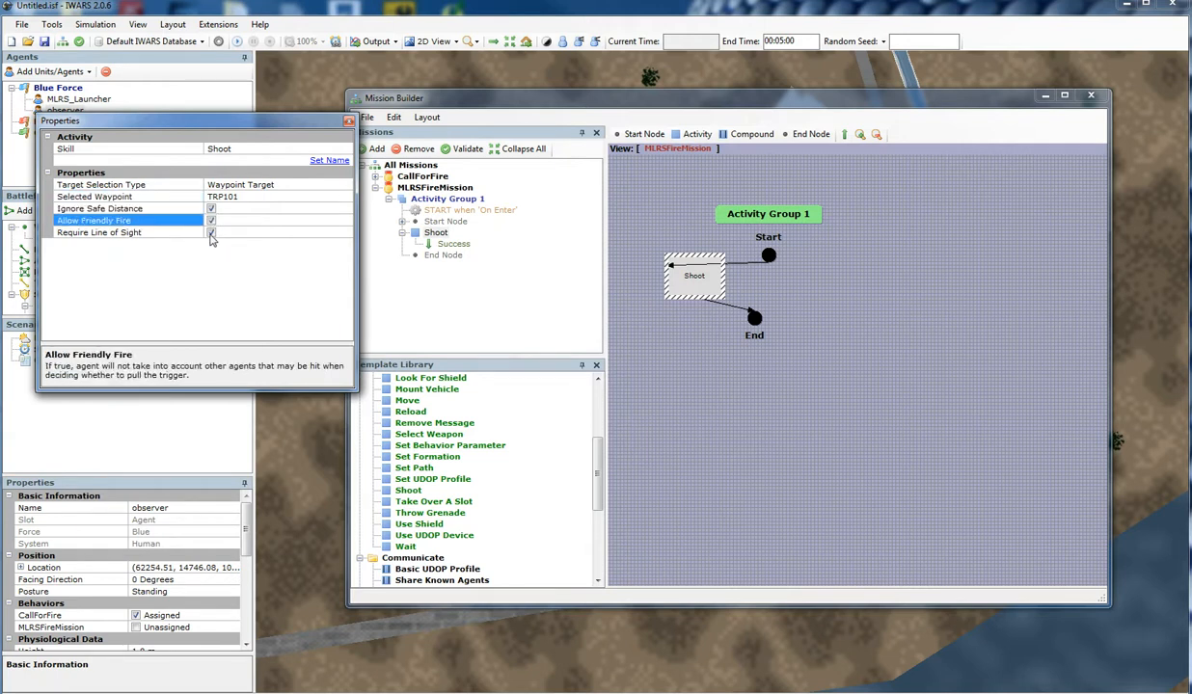
left_click(210, 234)
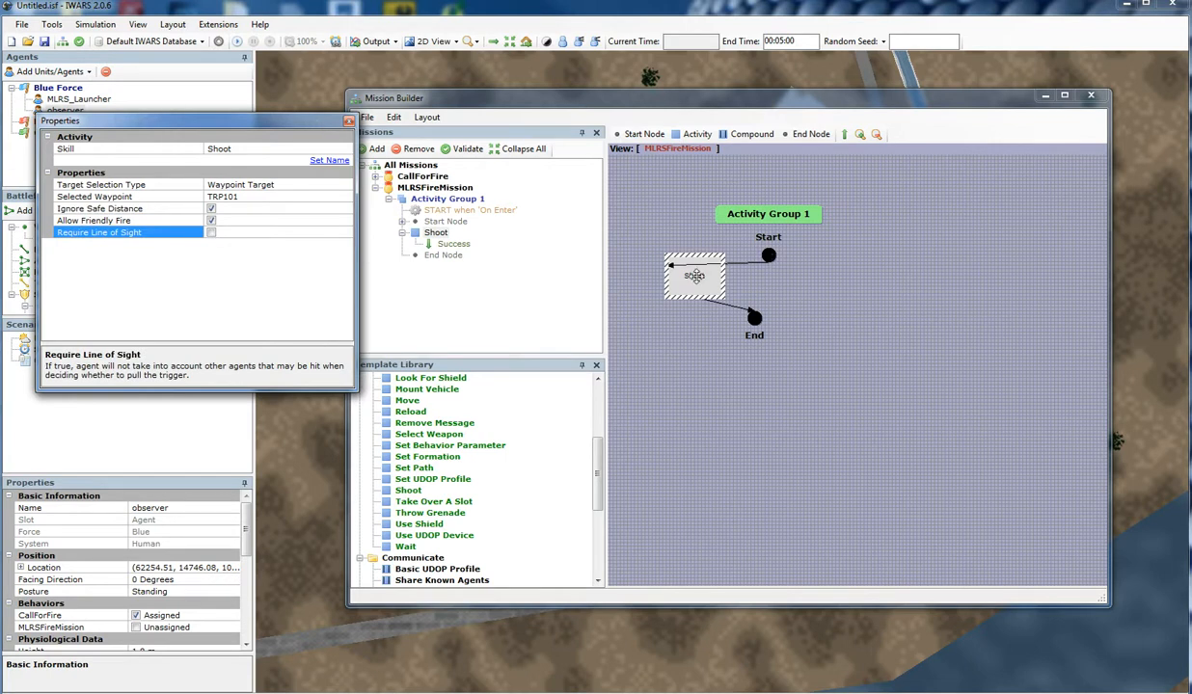
Step: Open the condition of the Start-to-Shoot transition and begin its expression with the Select a Message data item
left_click(751, 265)
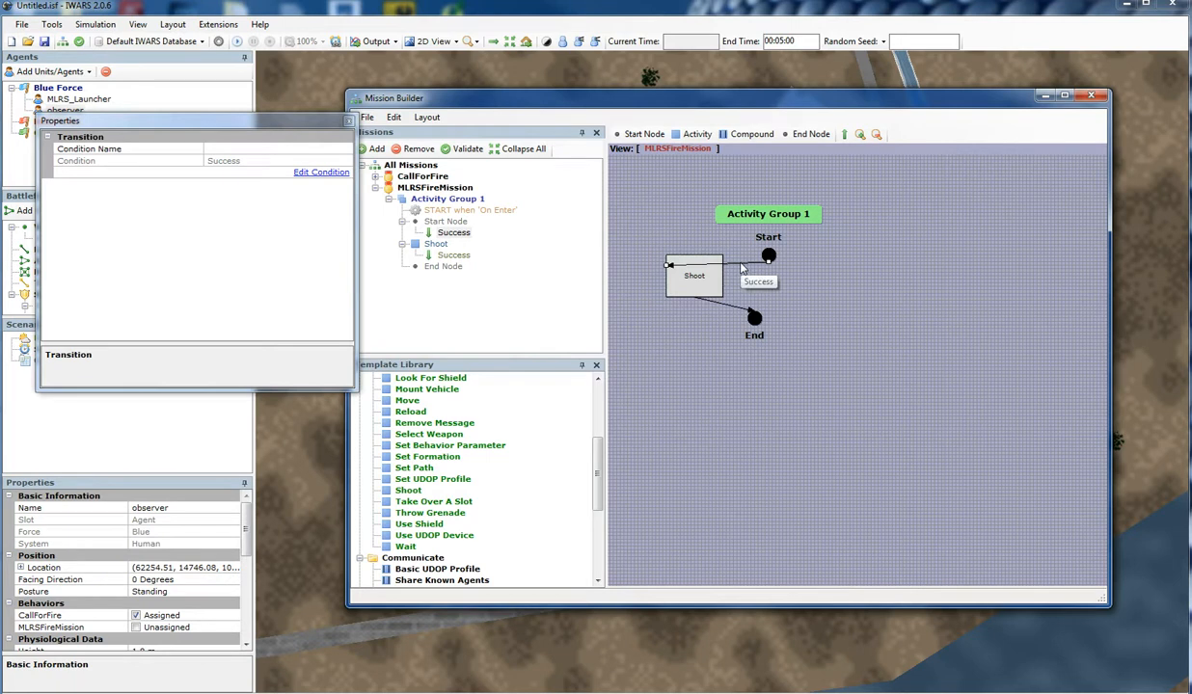
left_click(280, 158)
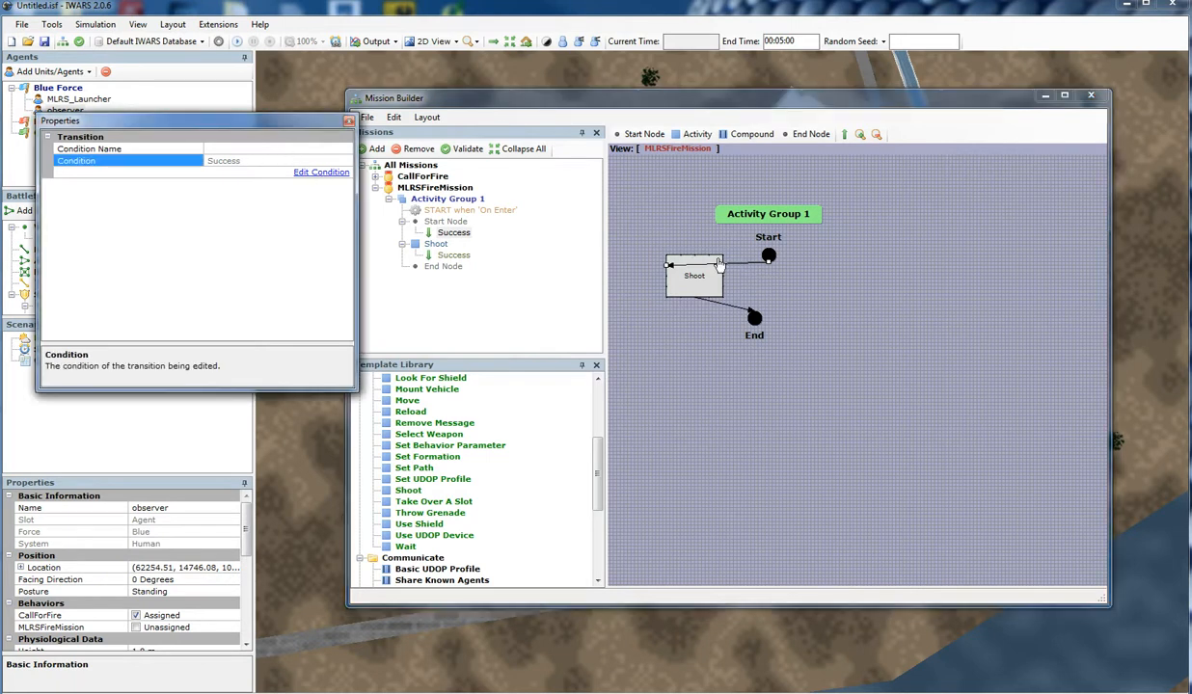
double_click(715, 258)
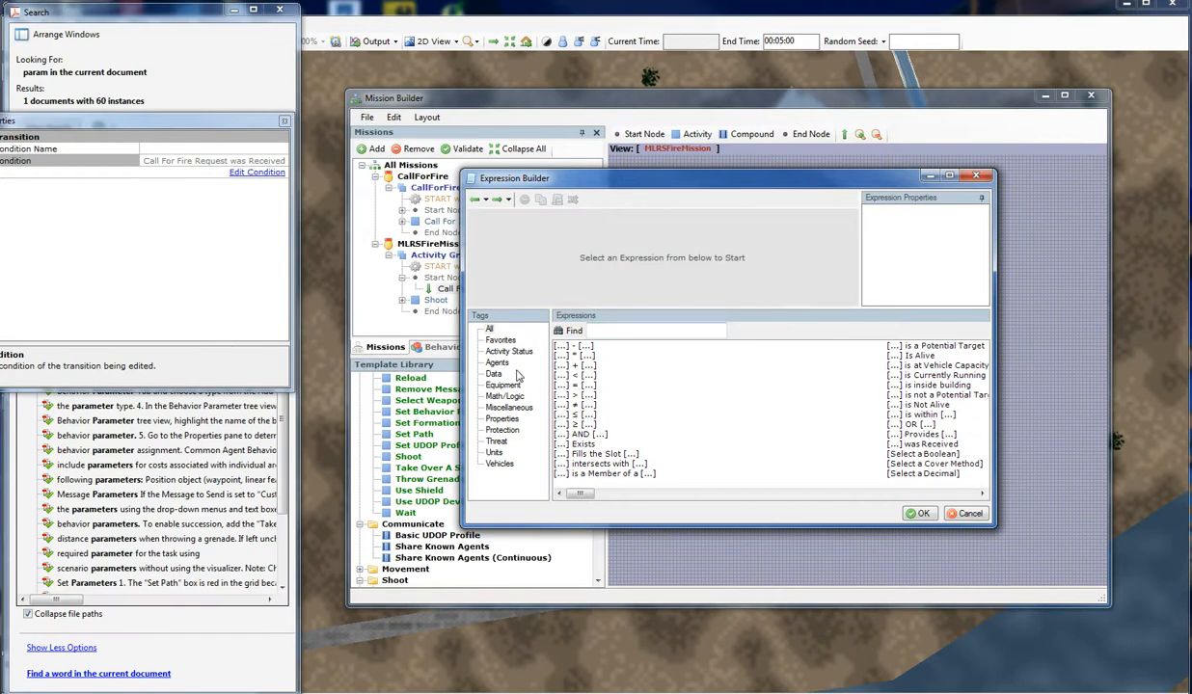
left_click(494, 375)
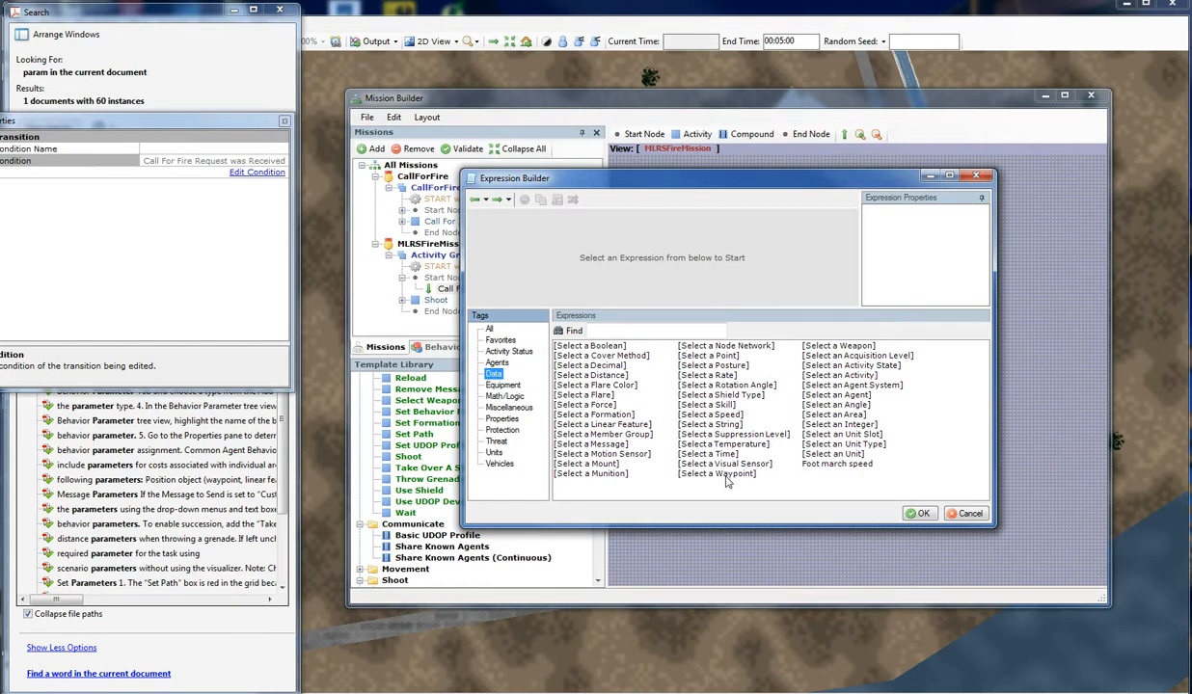
left_click(592, 446)
double_click(592, 445)
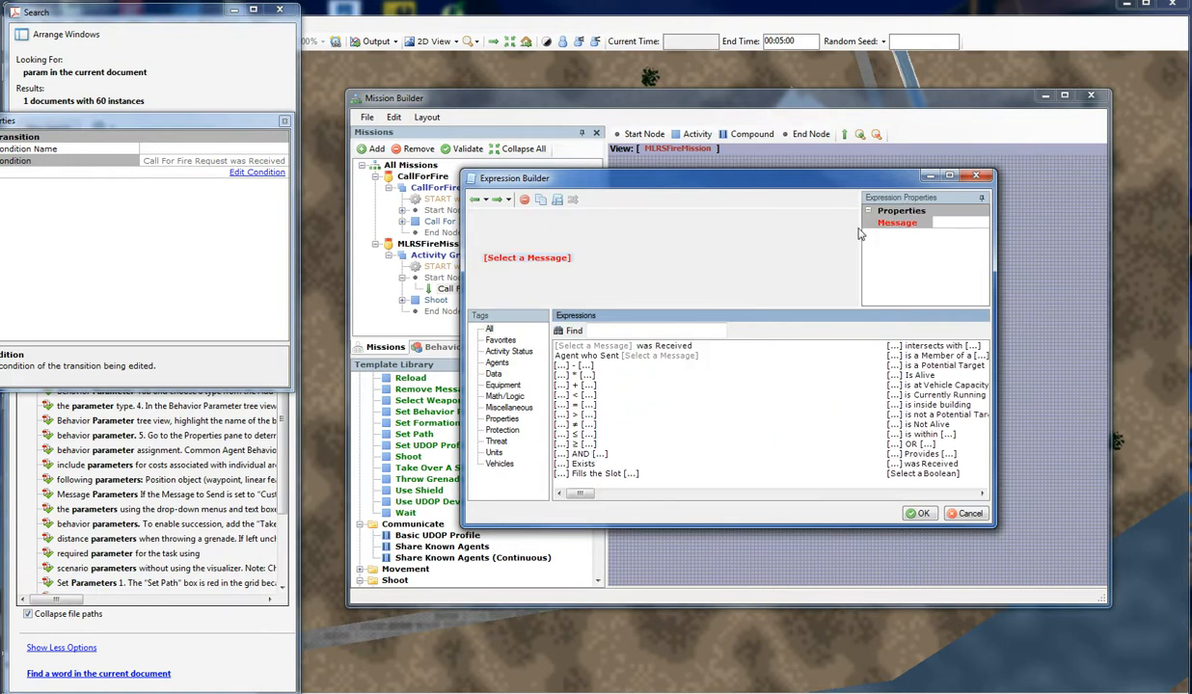
Step: Choose Call For Fire Request as the message and complete the transition condition as "Call For Fire Request was Received"
left_click_drag(860, 228, 776, 230)
left_click(960, 223)
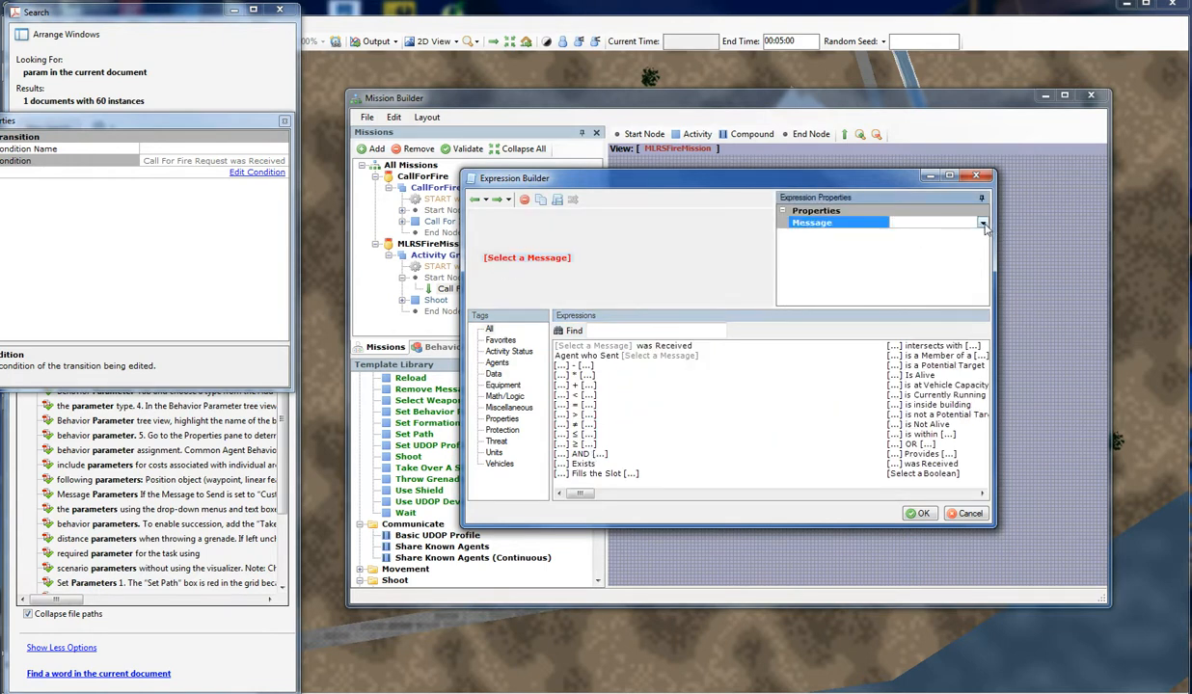
left_click(982, 223)
left_click(926, 243)
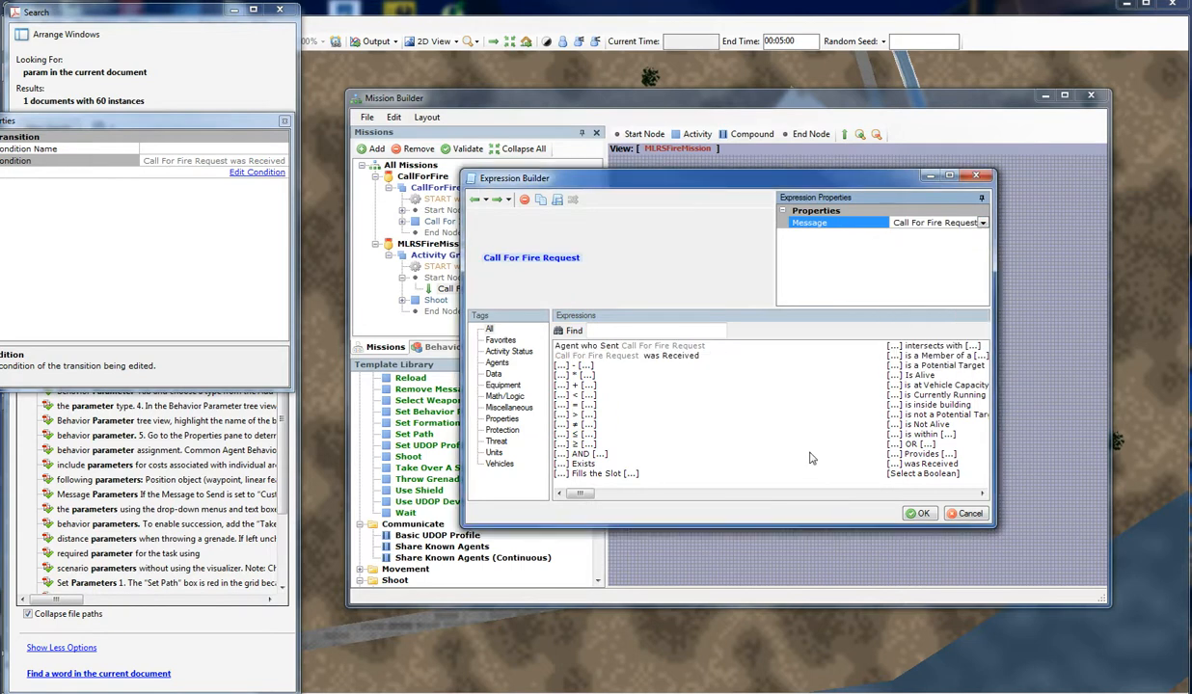
double_click(622, 356)
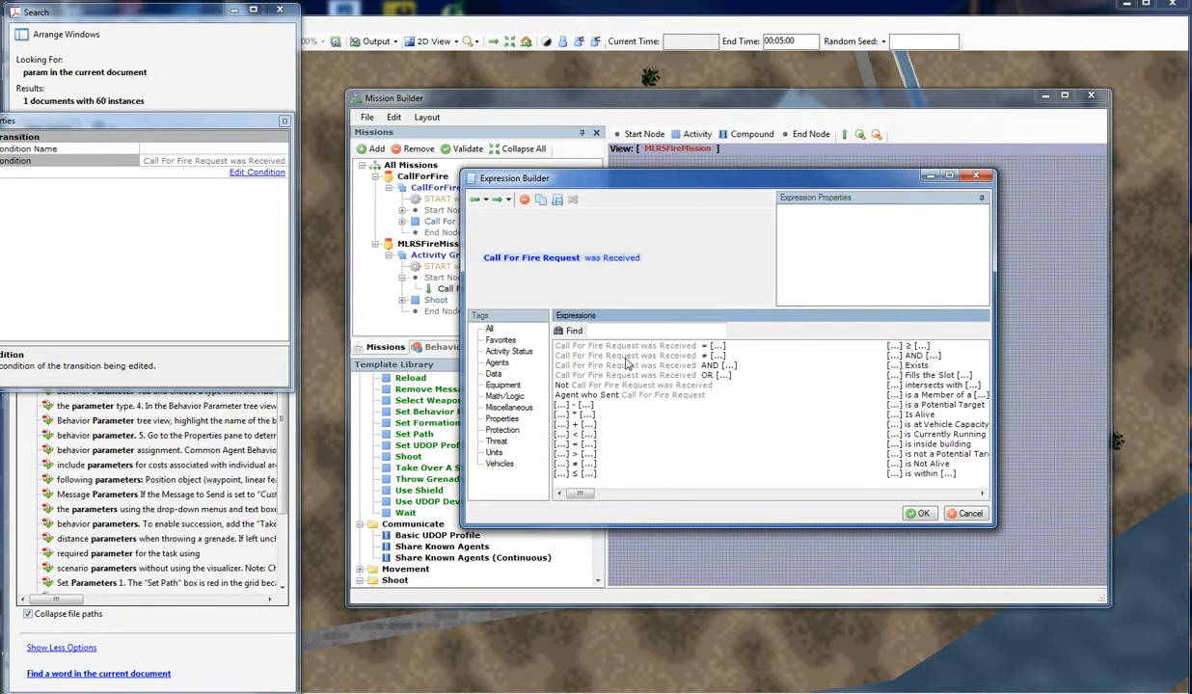
left_click(916, 514)
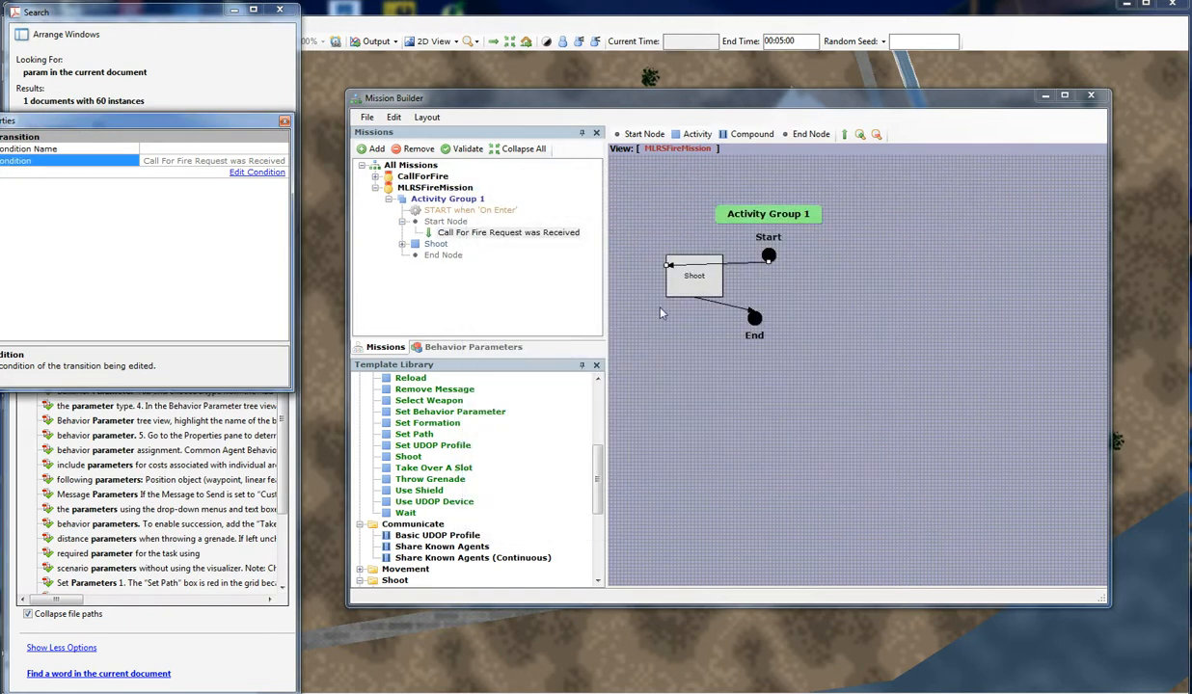
Step: Check the agent assignments of MLRSFireMission and return to the main scenario window, closing the document Search window
left_click(424, 189)
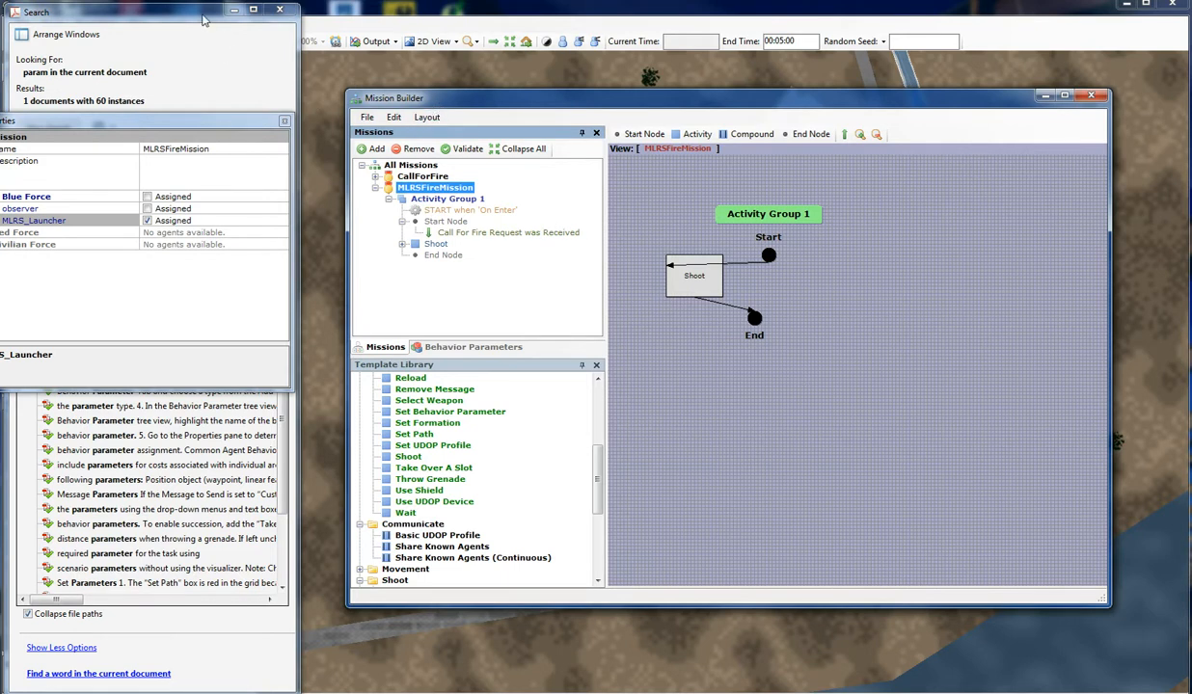
left_click(279, 9)
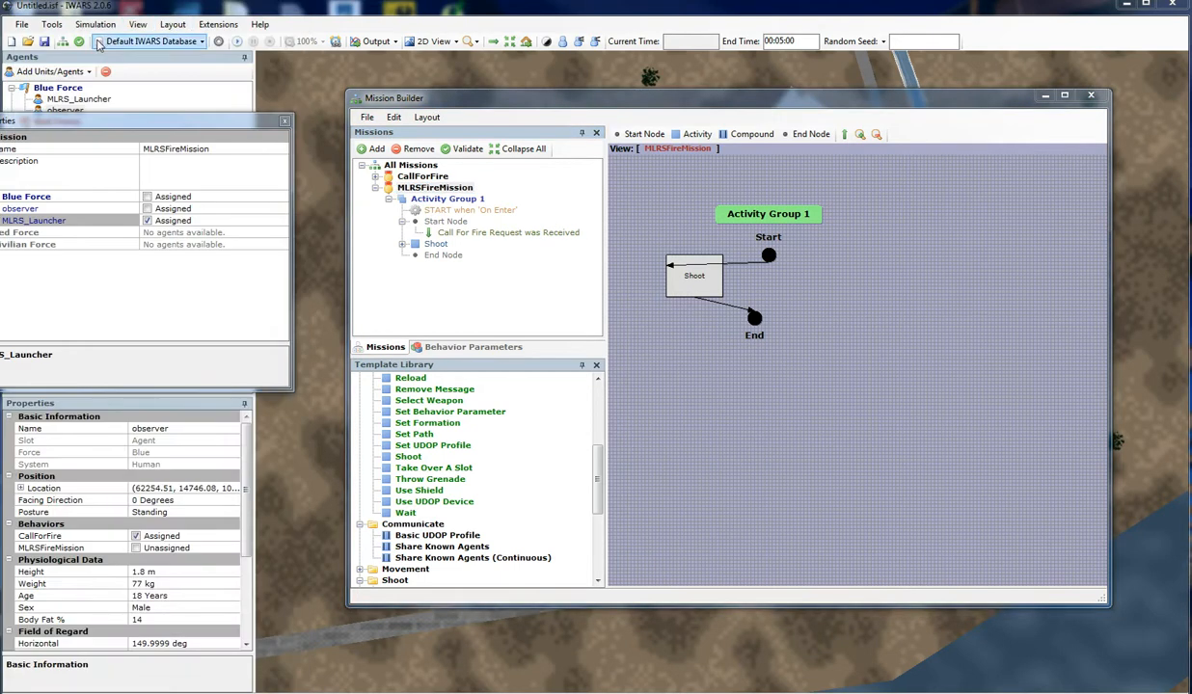
left_click(21, 23)
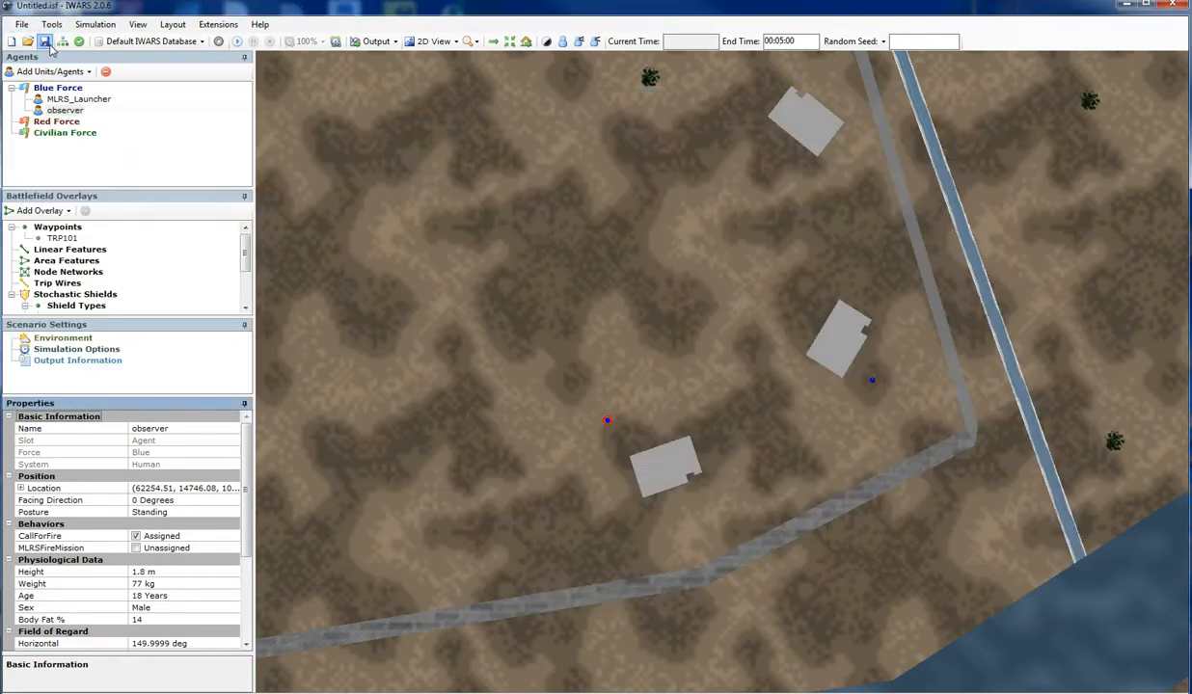
Step: Save the scenario as arty2.isf in the My Scenarios folder
left_click(45, 42)
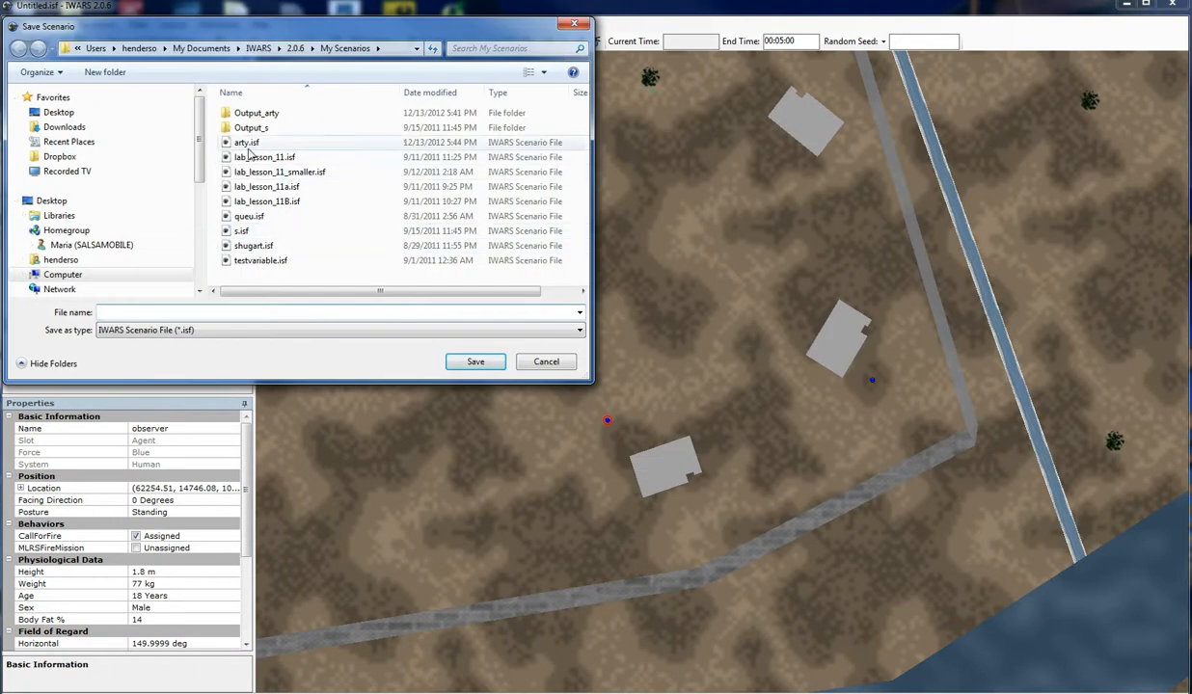
double_click(246, 144)
left_click(763, 371)
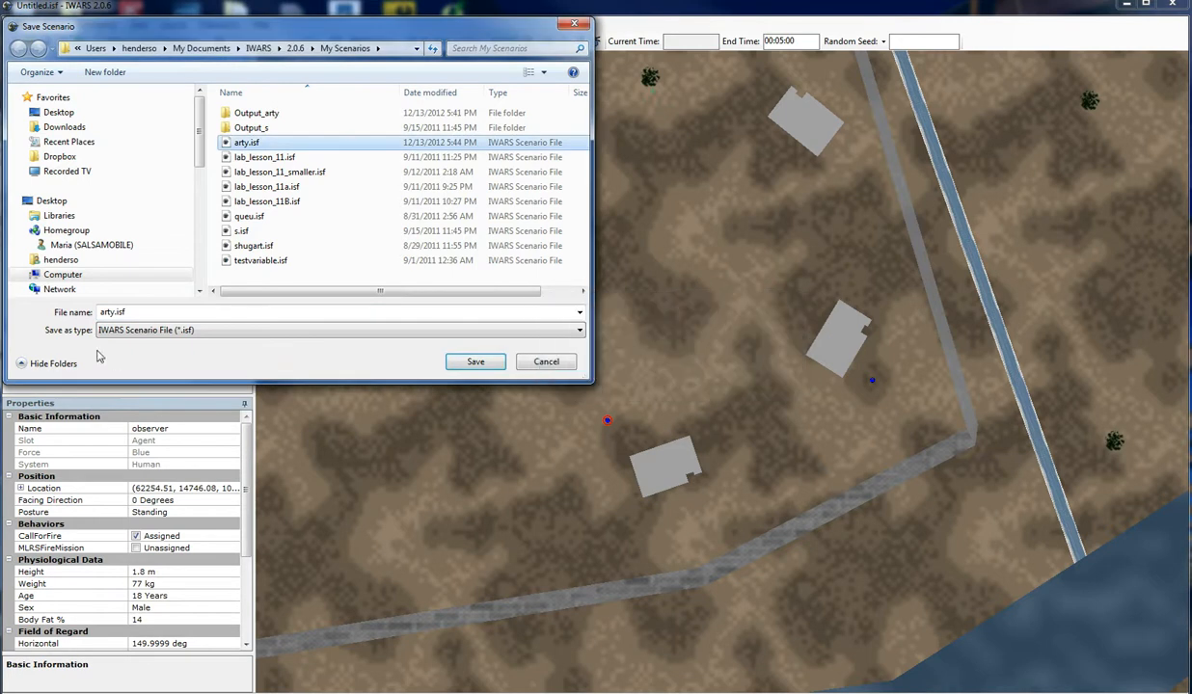
left_click(113, 311)
left_click(112, 312)
type("2")
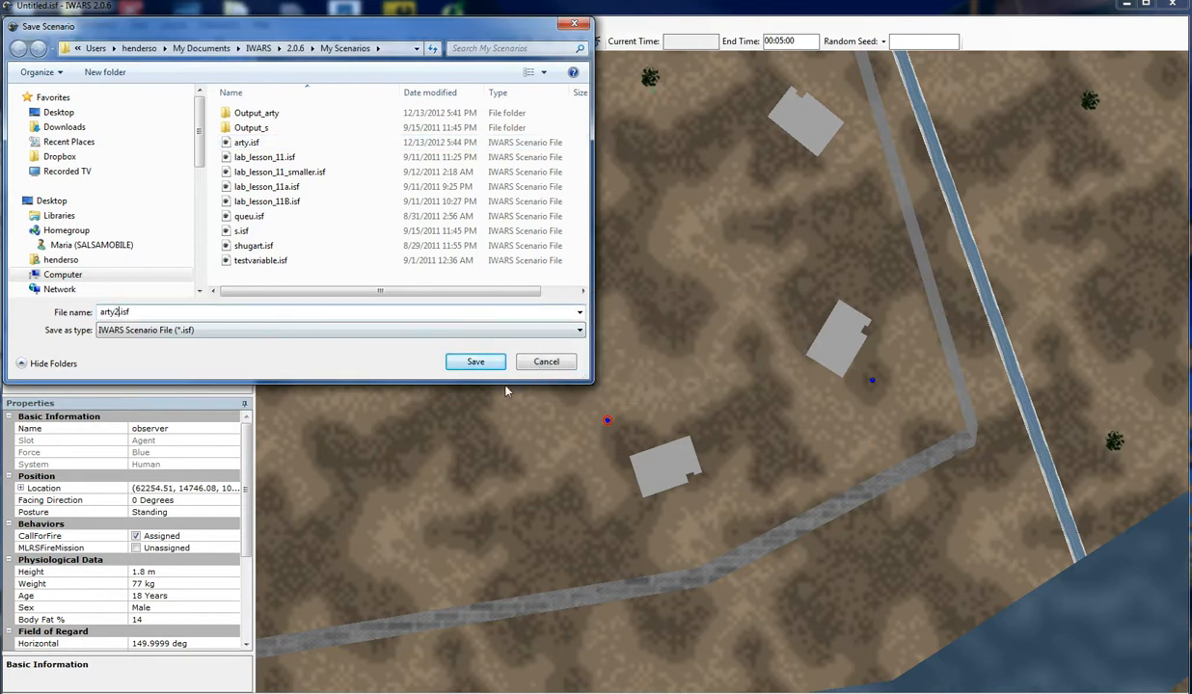
left_click(469, 363)
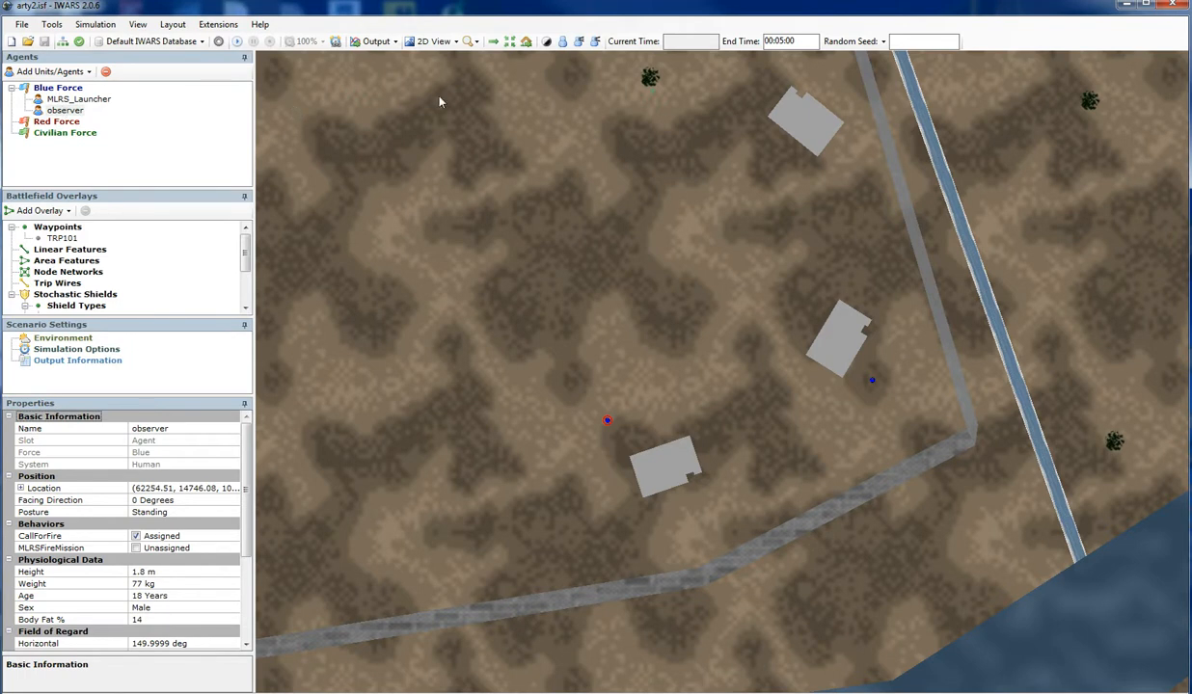
Step: Play the scenario and switch to the 3D view to watch the fire mission over the terrain
left_click(236, 43)
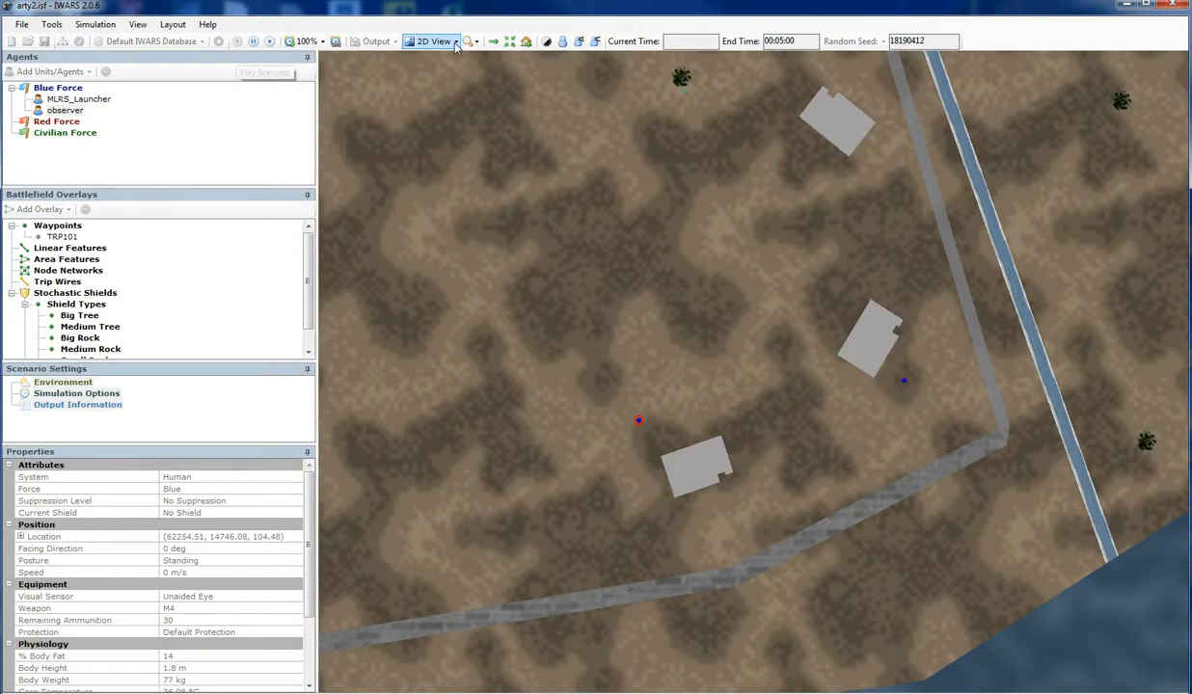
left_click(456, 44)
left_click(443, 73)
left_click_drag(746, 517, 751, 689)
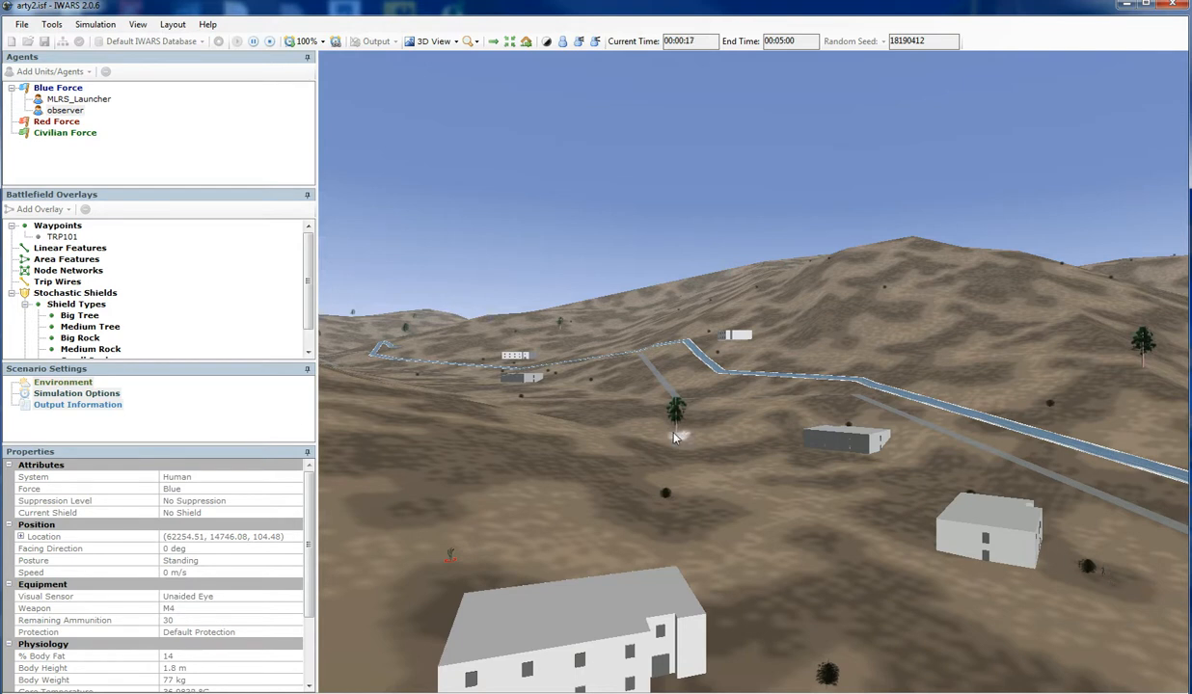
left_click_drag(936, 607, 930, 612)
key("Right")
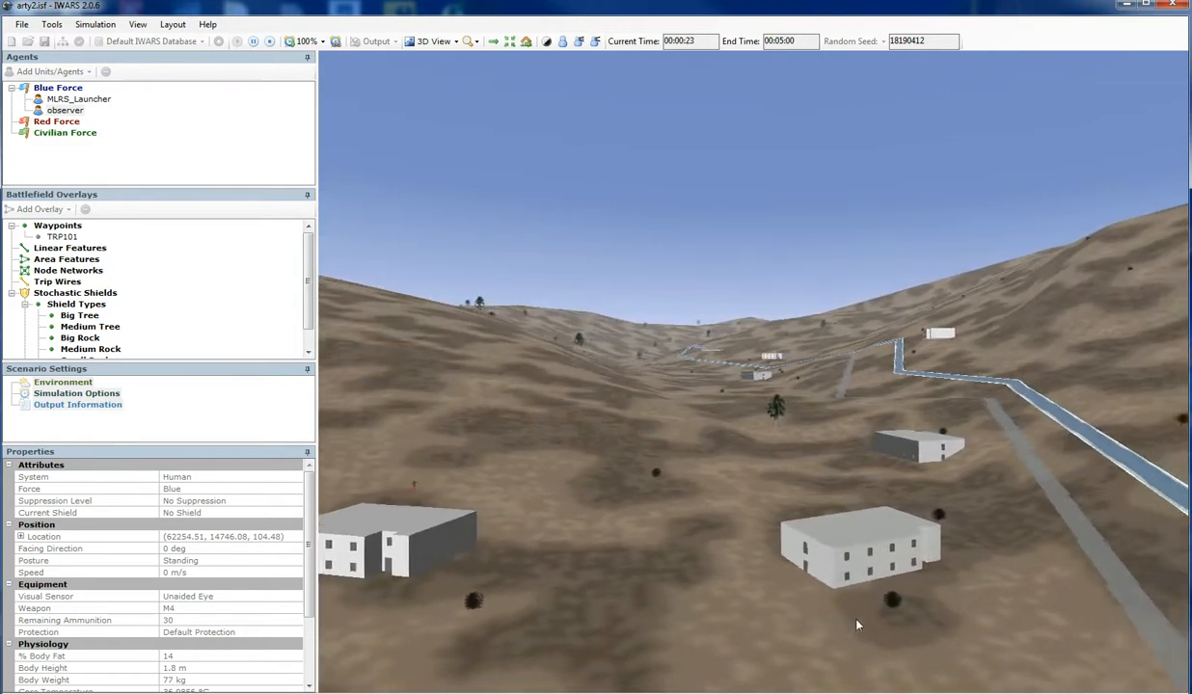
key("Up")
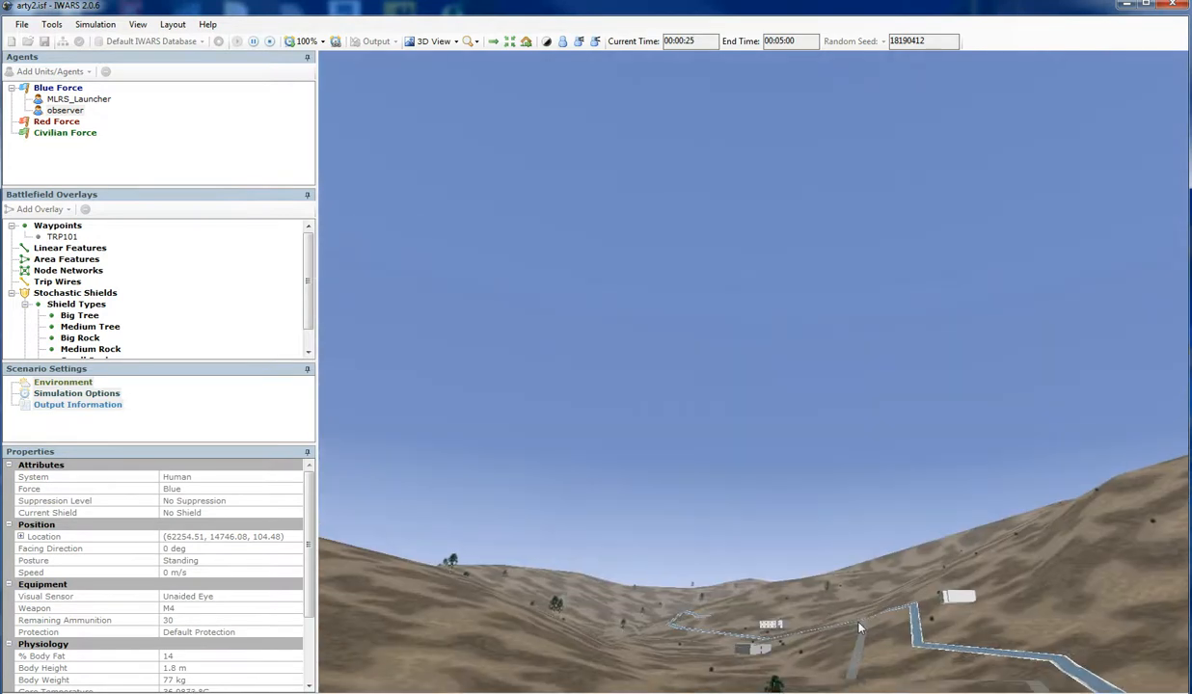
Step: Watch the running fire mission in 3D from close to the buildings near the observer, and stop the simulation
key("Down")
key("Left")
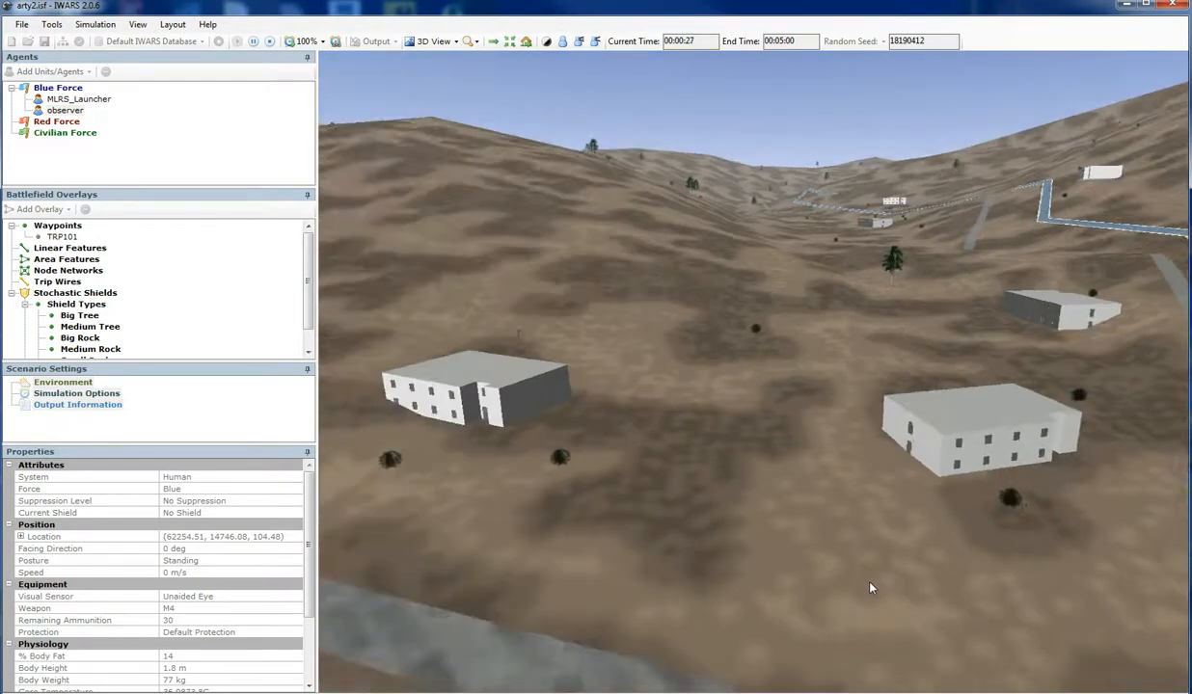
left_click_drag(984, 580, 1022, 688)
left_click_drag(1027, 634, 1012, 446)
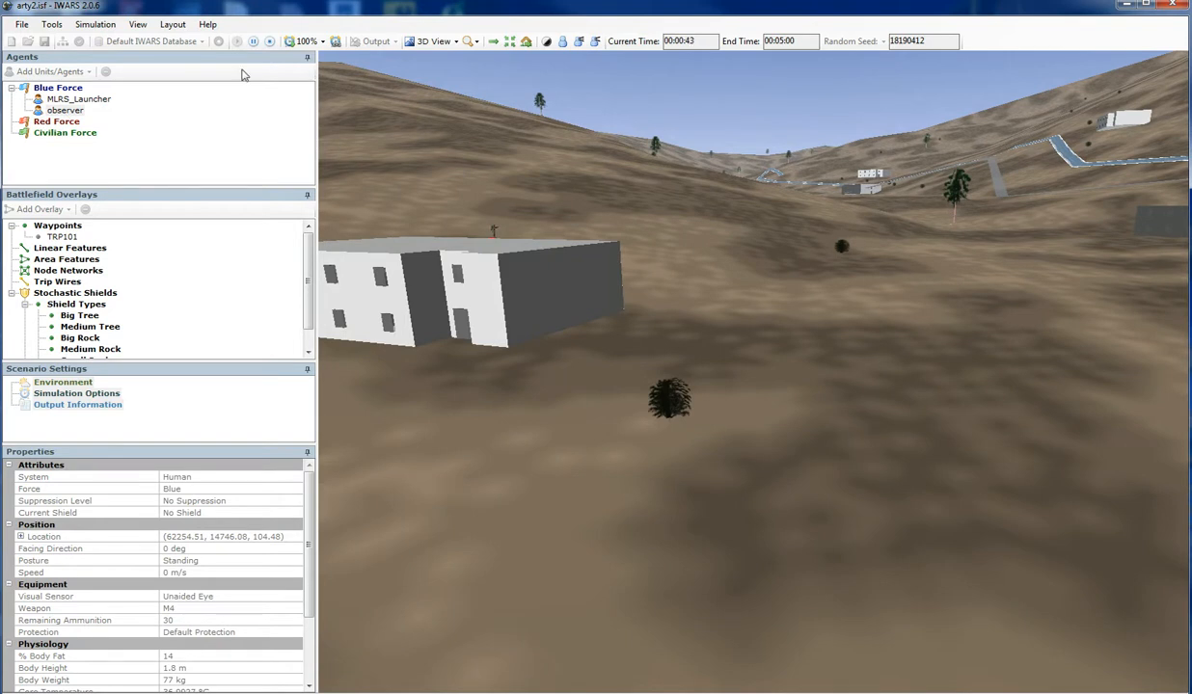
left_click(270, 40)
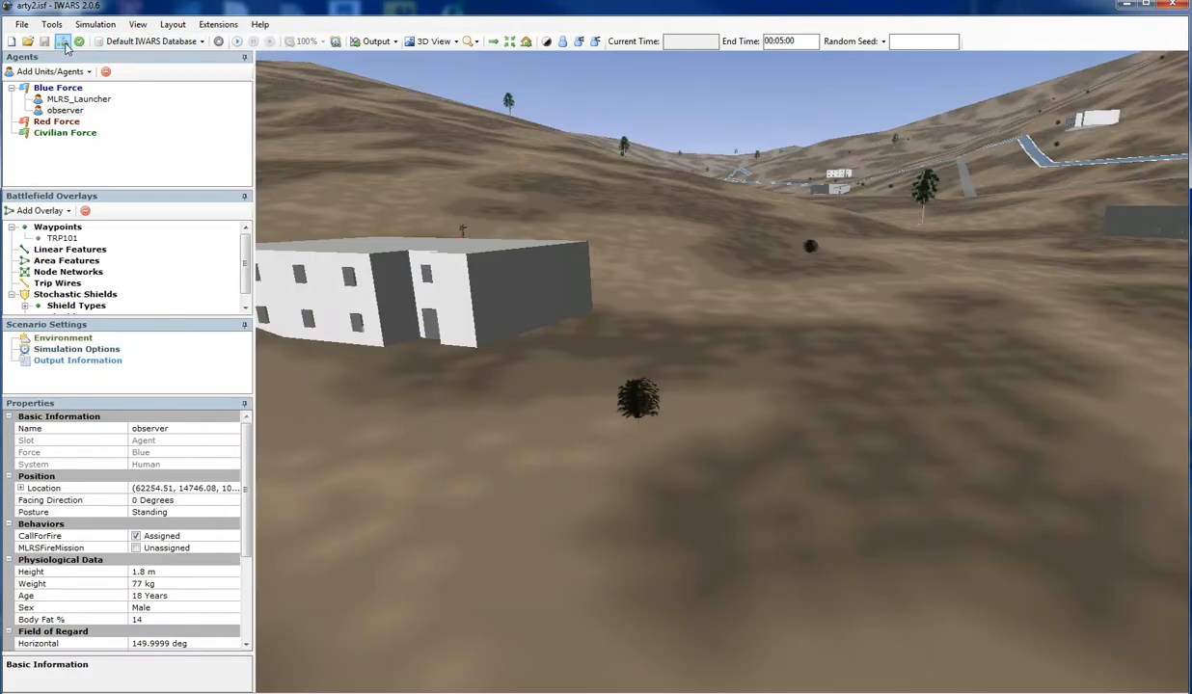
Step: Open the Mission Builder and examine the properties of the Shoot activity in Activity Group 1 of MLRSFireMission, arranging the windows side by side
left_click(61, 40)
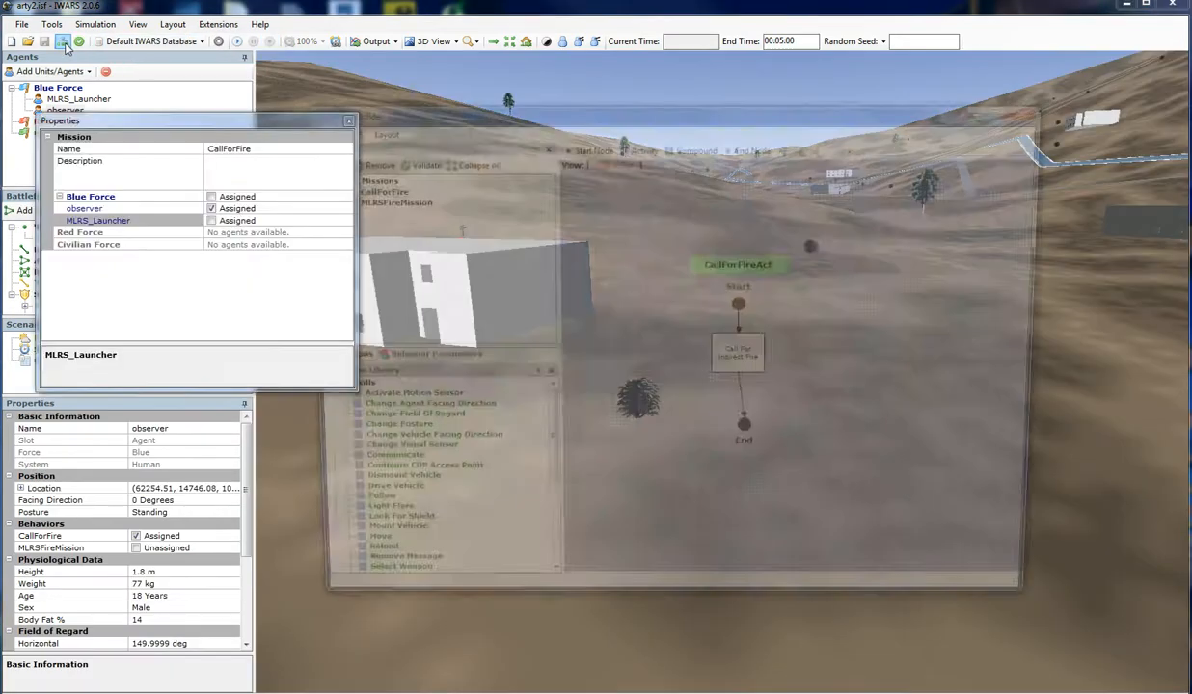
left_click_drag(663, 109, 807, 109)
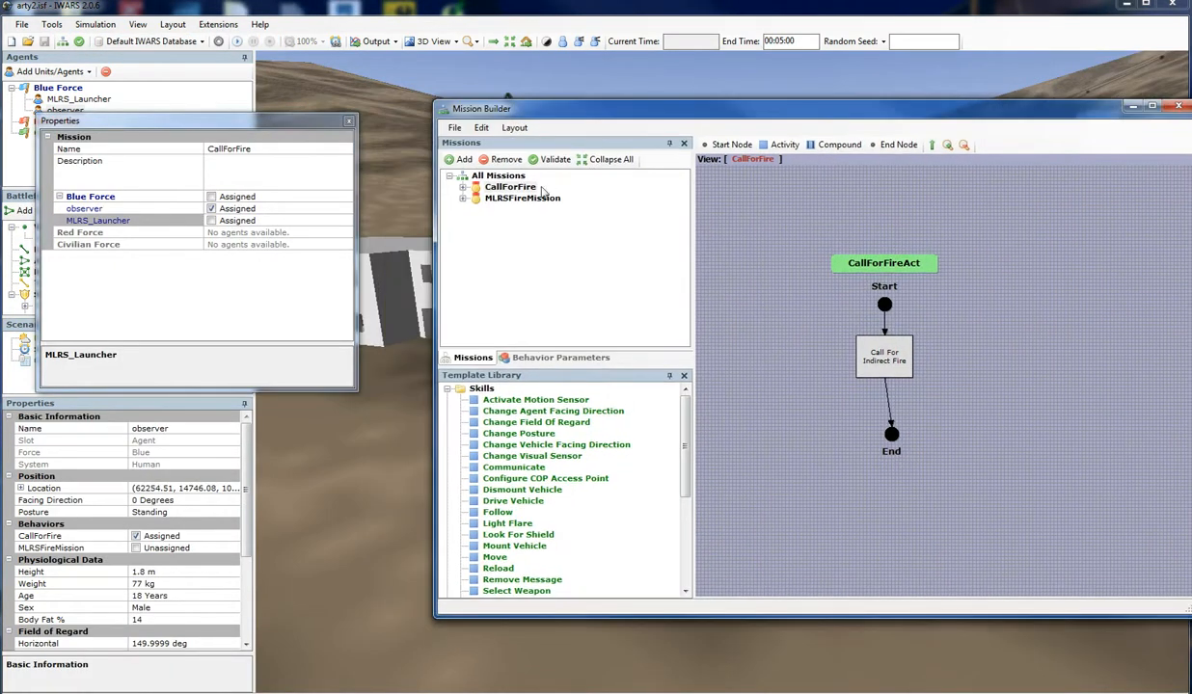
left_click(463, 199)
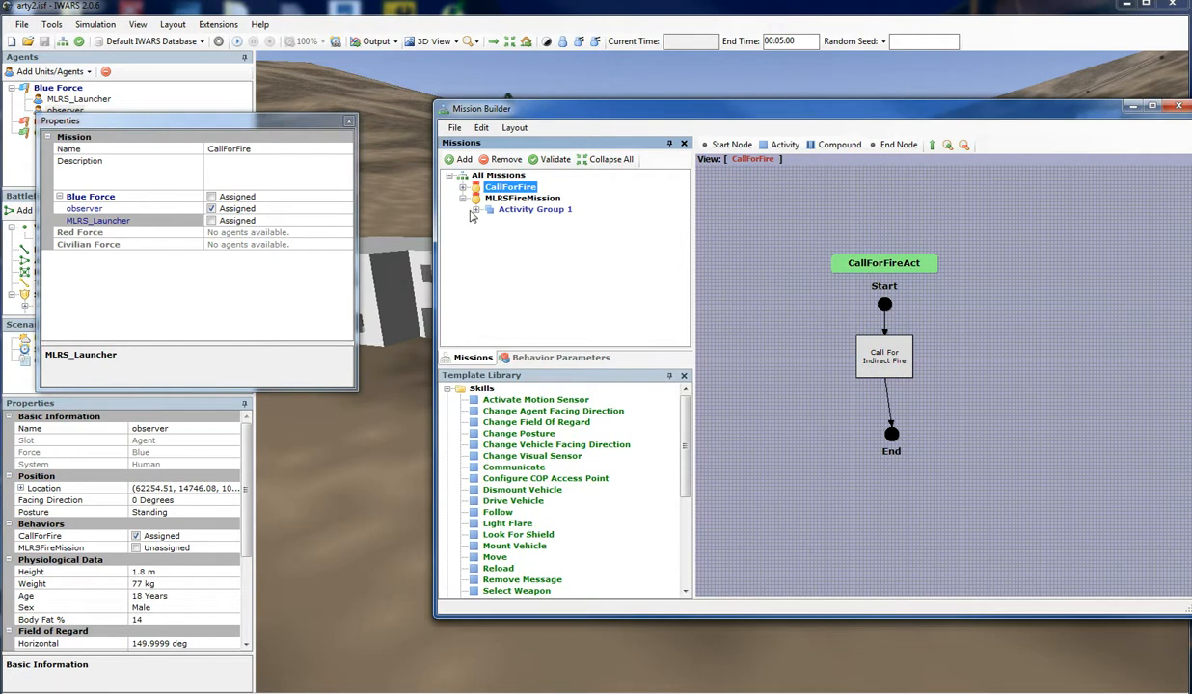
left_click(476, 210)
left_click(522, 244)
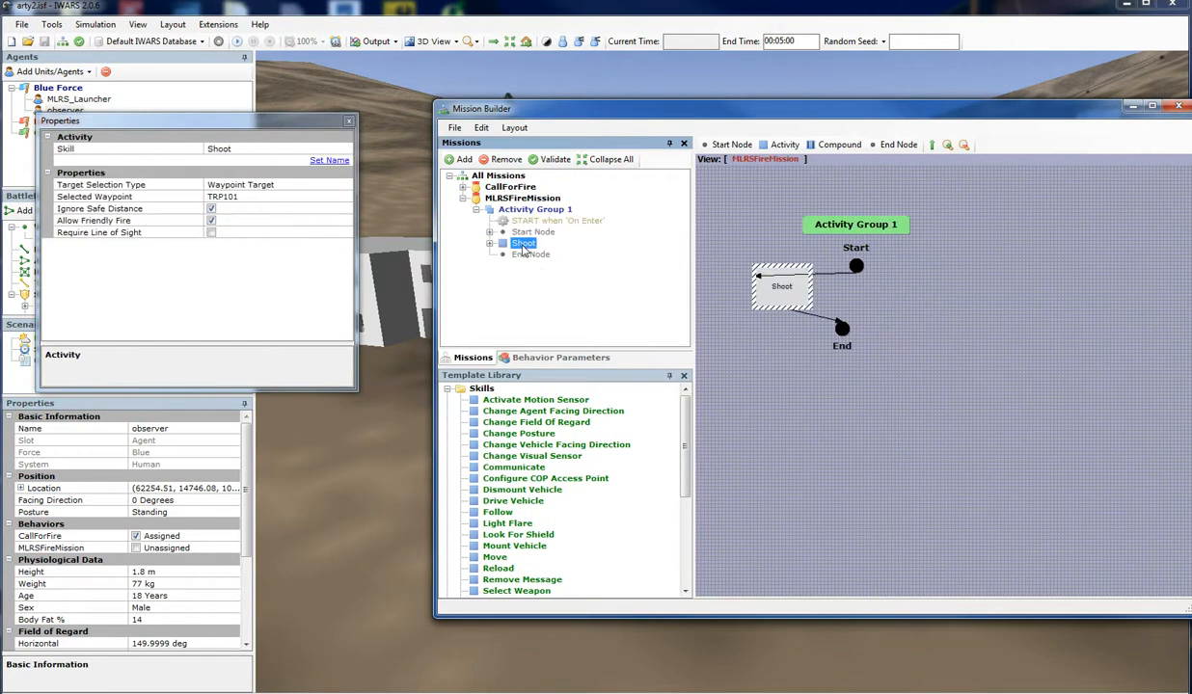
left_click(769, 282)
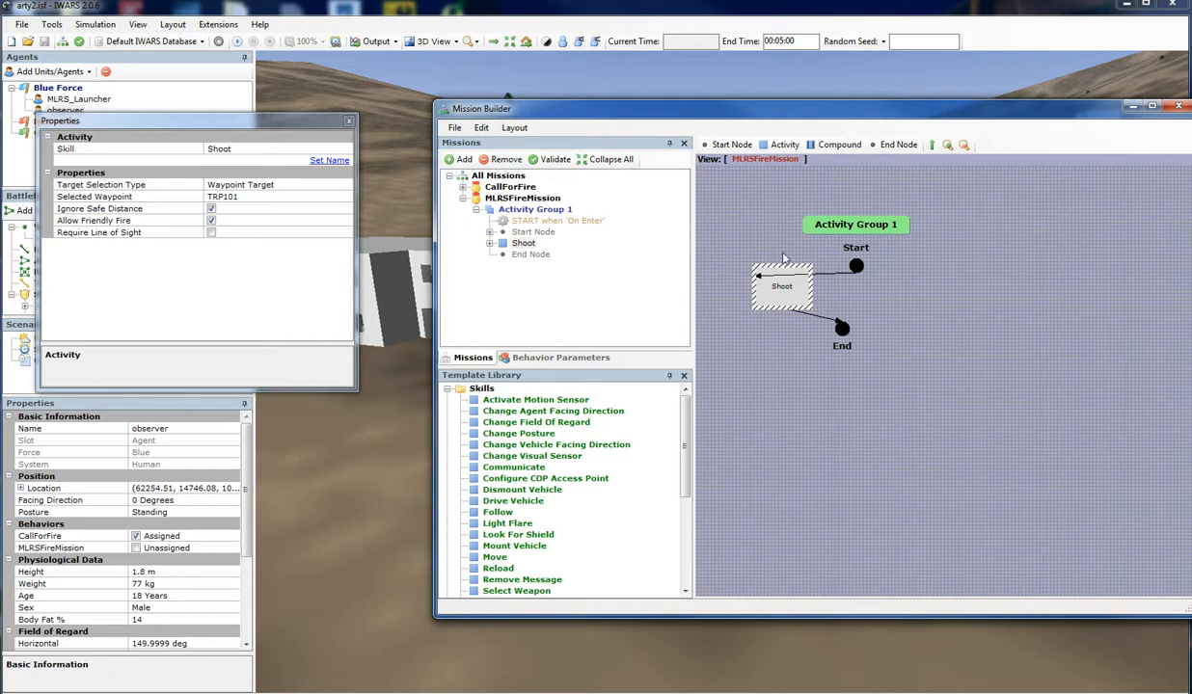
left_click_drag(243, 119, 326, 112)
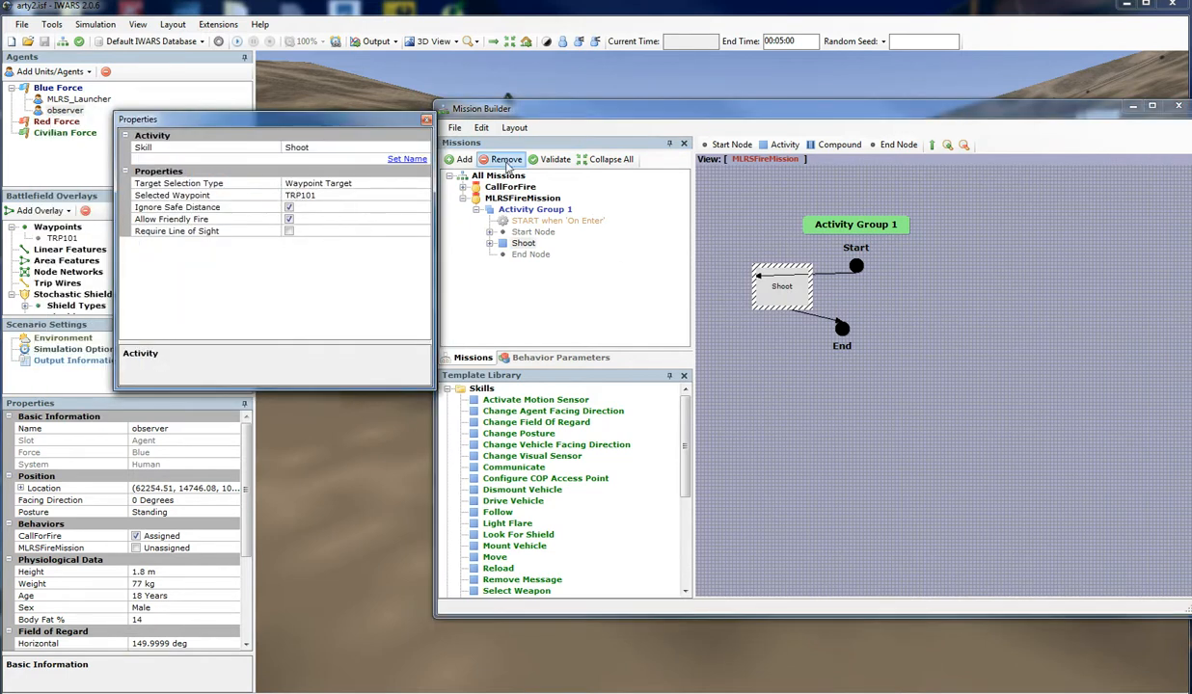
left_click_drag(623, 120, 707, 158)
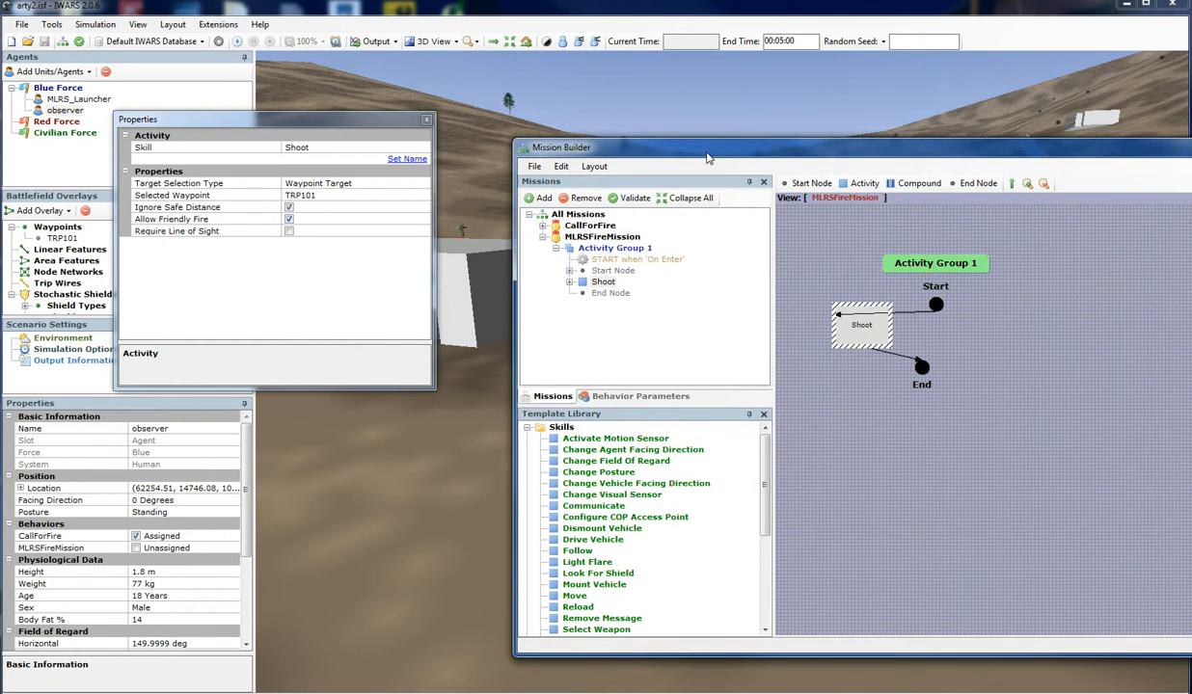